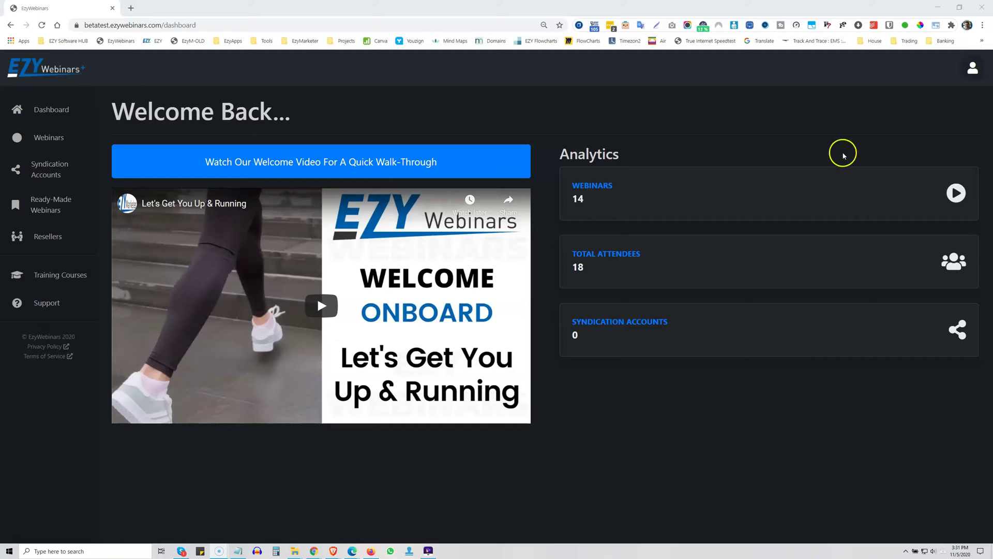
Step: Open the account settings, inspect the password-change fields with the option toggled on and off, and return to the dashboard
{"action": "left_click", "coordinate": [973, 67]}
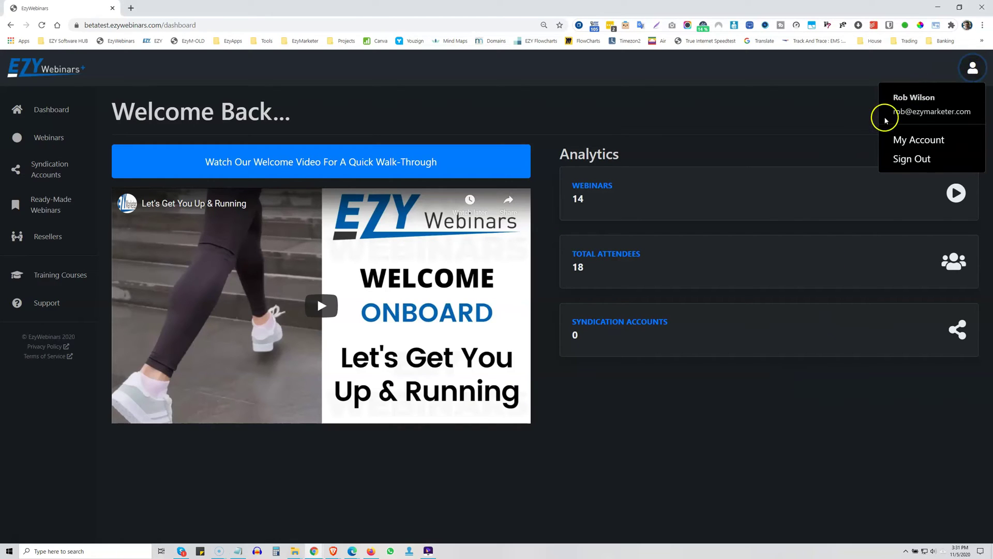
{"action": "left_click", "coordinate": [919, 142]}
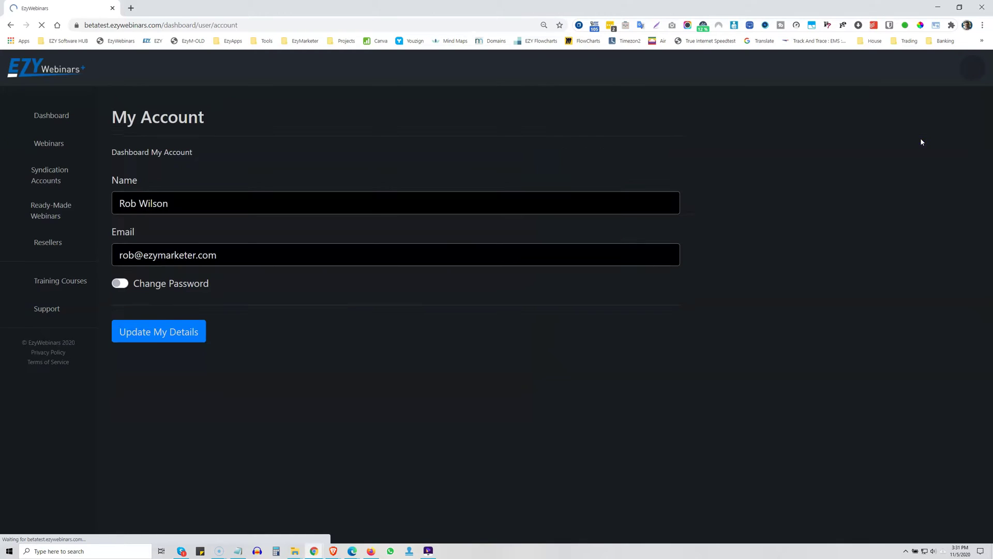
{"action": "left_click", "coordinate": [121, 278]}
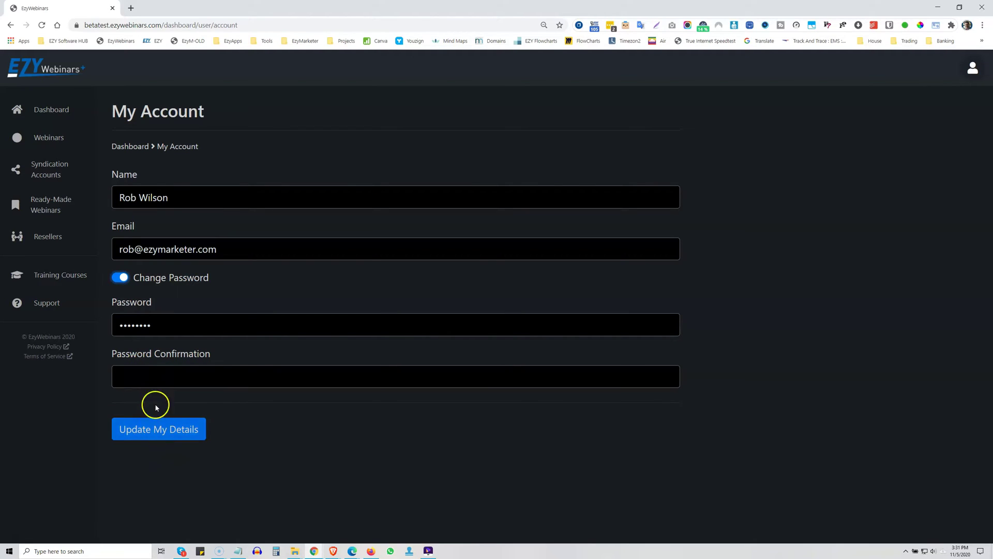
{"action": "left_click", "coordinate": [117, 275]}
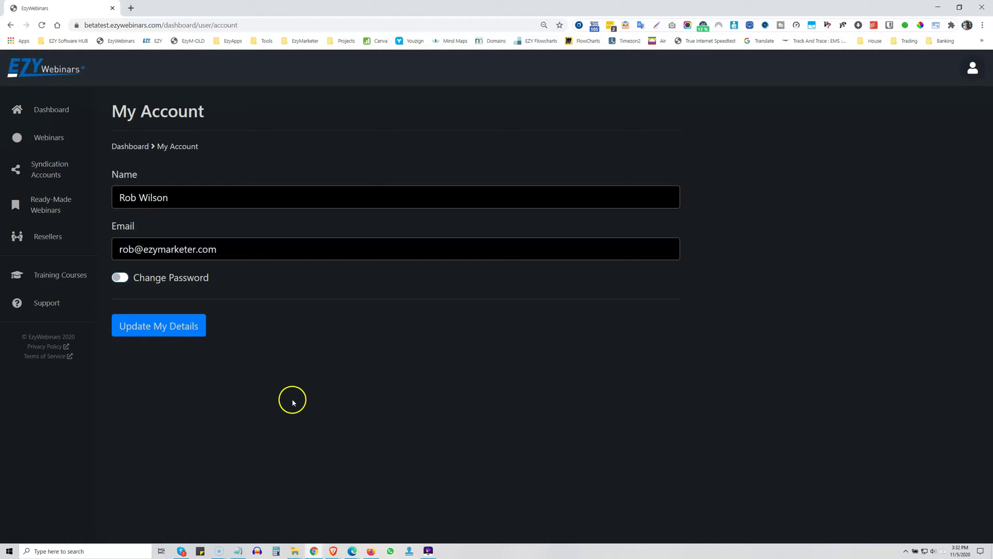
{"action": "left_click", "coordinate": [78, 113]}
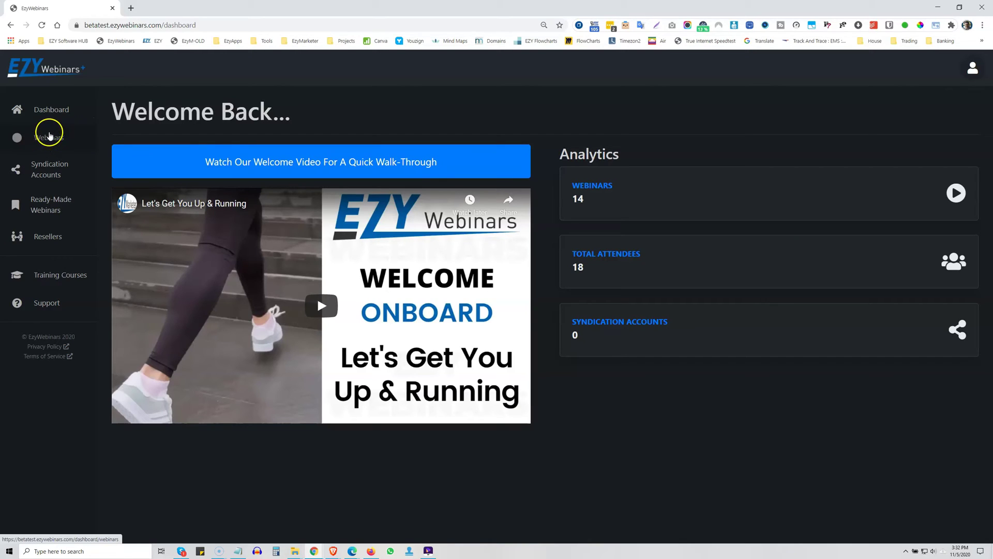
Step: Open the Syndication Accounts page and view the video sources available for connecting a new account
{"action": "left_click", "coordinate": [43, 172]}
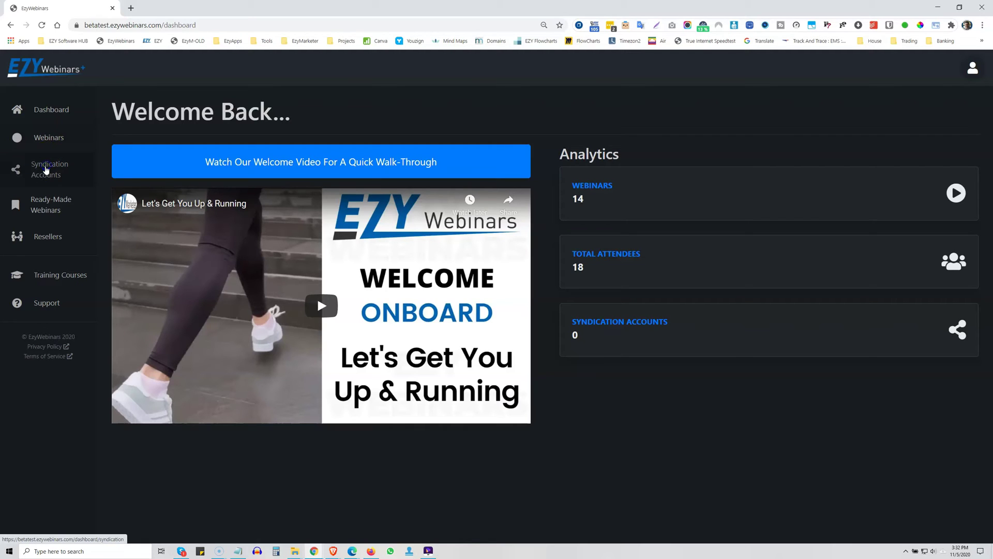
{"action": "left_click", "coordinate": [46, 168]}
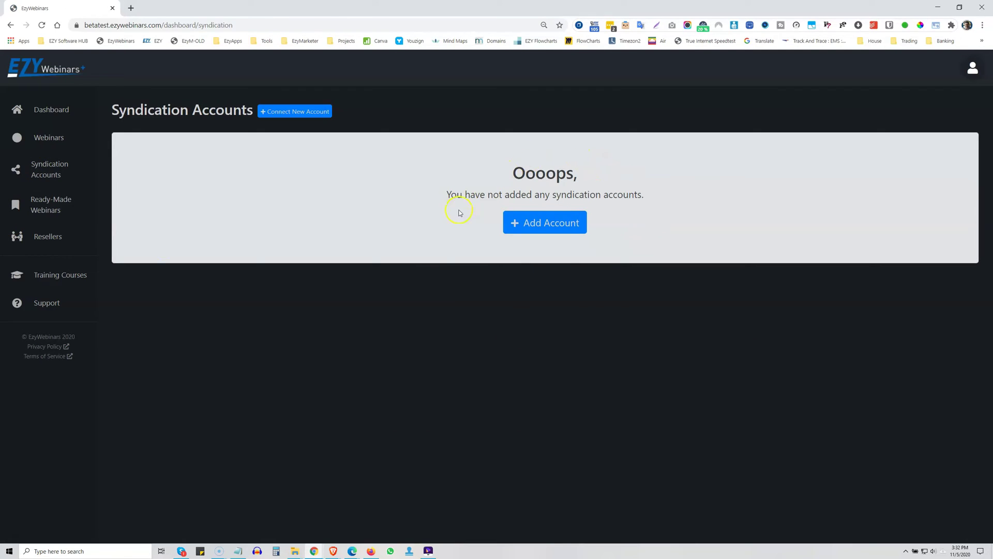
{"action": "left_click", "coordinate": [287, 111]}
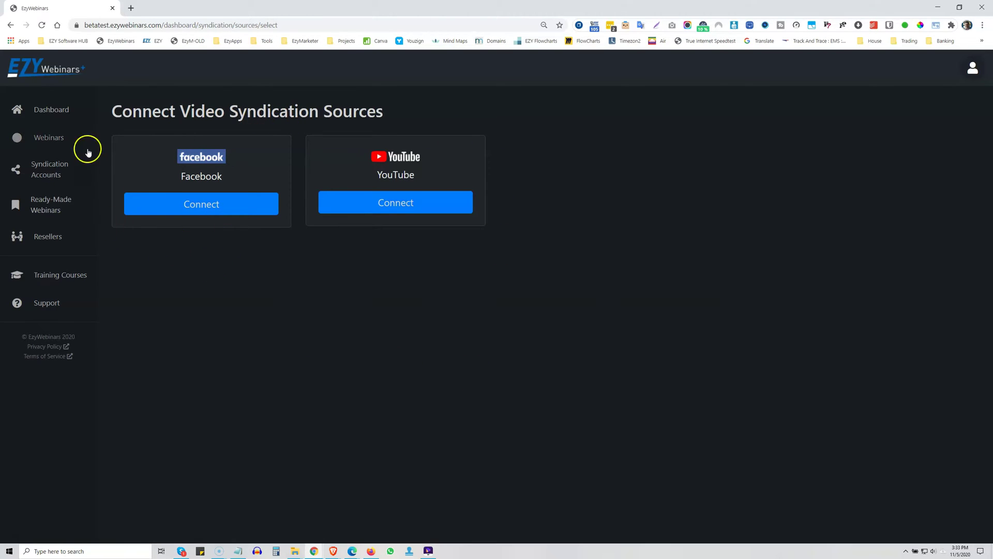
Step: Open the Ready-Made Webinars page and review the link to the ready-made webinars and affiliate links
{"action": "left_click", "coordinate": [46, 206]}
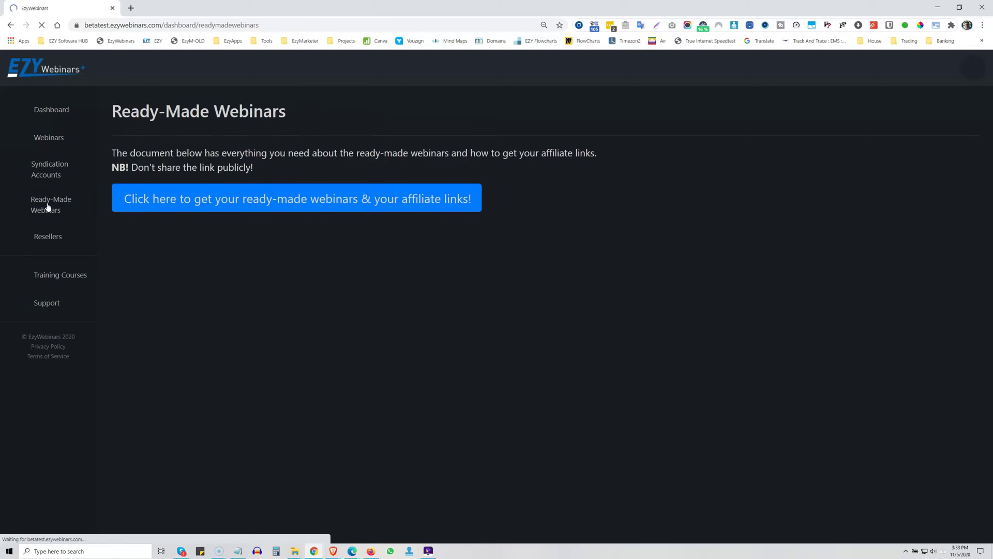
{"action": "left_click", "coordinate": [302, 200]}
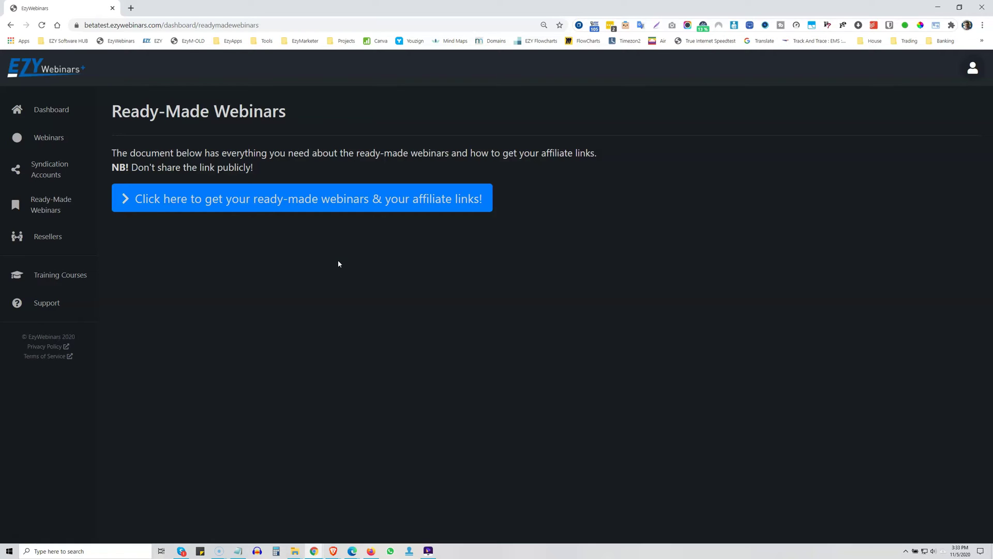
{"action": "left_click", "coordinate": [347, 246]}
{"action": "left_click", "coordinate": [351, 242]}
Step: View the Resellers page with the reseller program benefits and the Training Courses page
{"action": "left_click", "coordinate": [46, 238]}
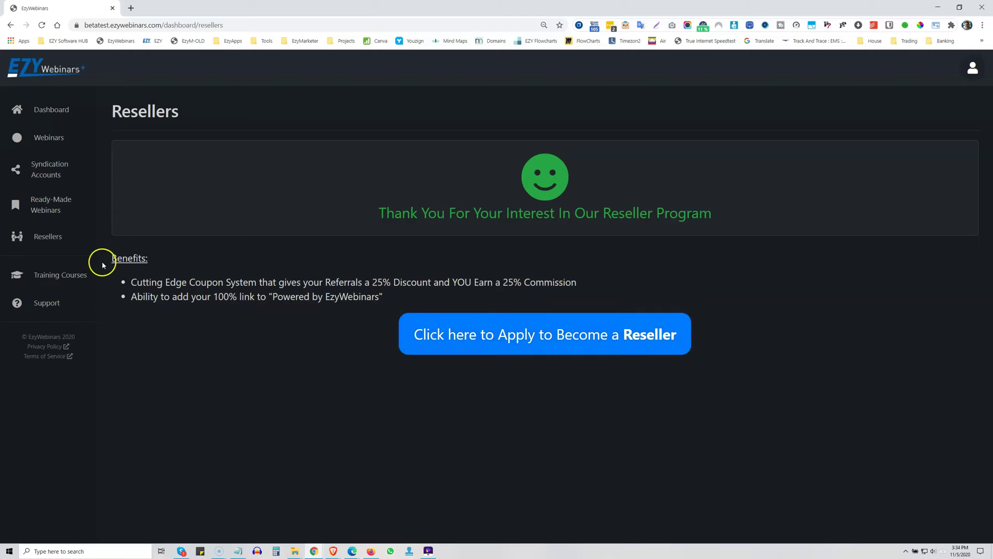
{"action": "left_click", "coordinate": [56, 275]}
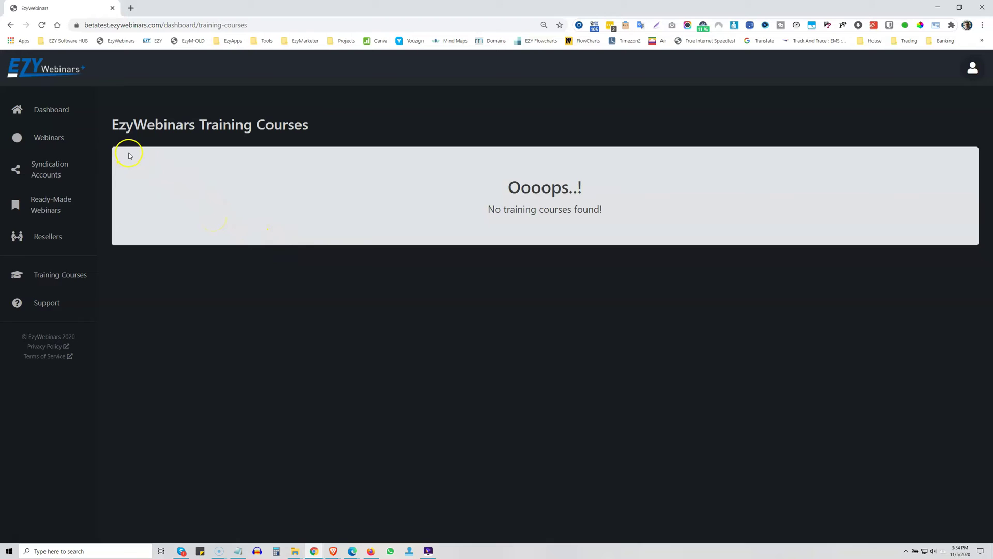
Step: Start creating a new webinar from the webinars list and go to its Name field
{"action": "left_click", "coordinate": [46, 139]}
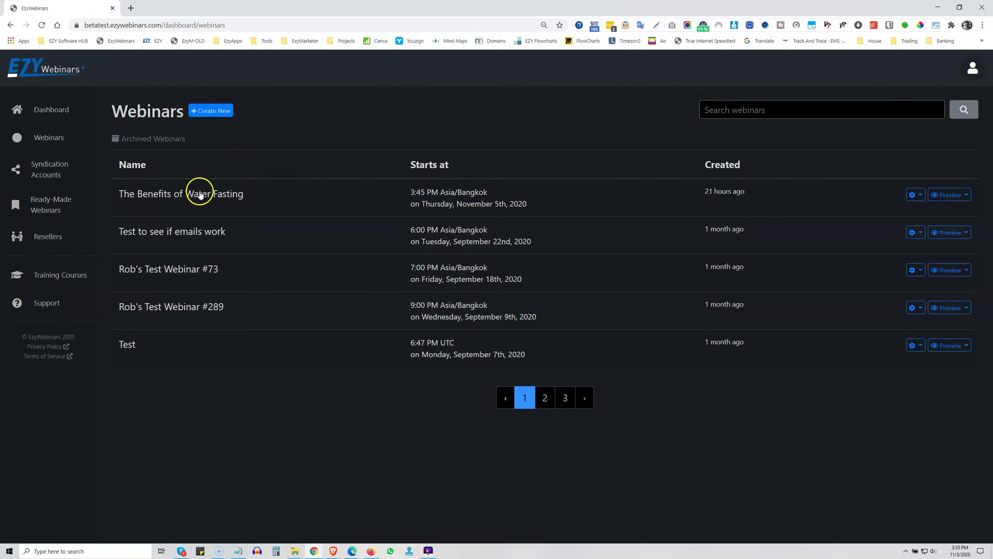
{"action": "left_click", "coordinate": [215, 109]}
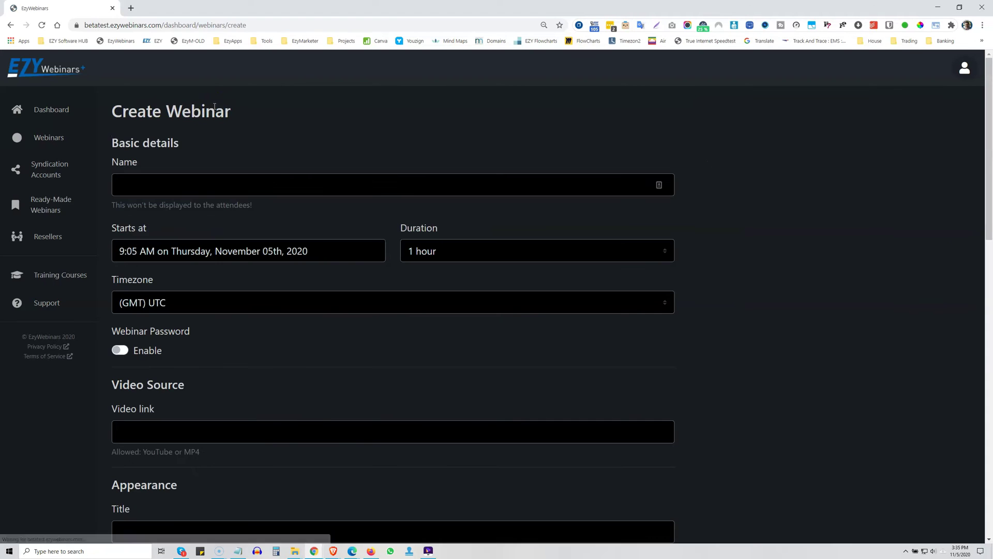
{"action": "left_click", "coordinate": [203, 186]}
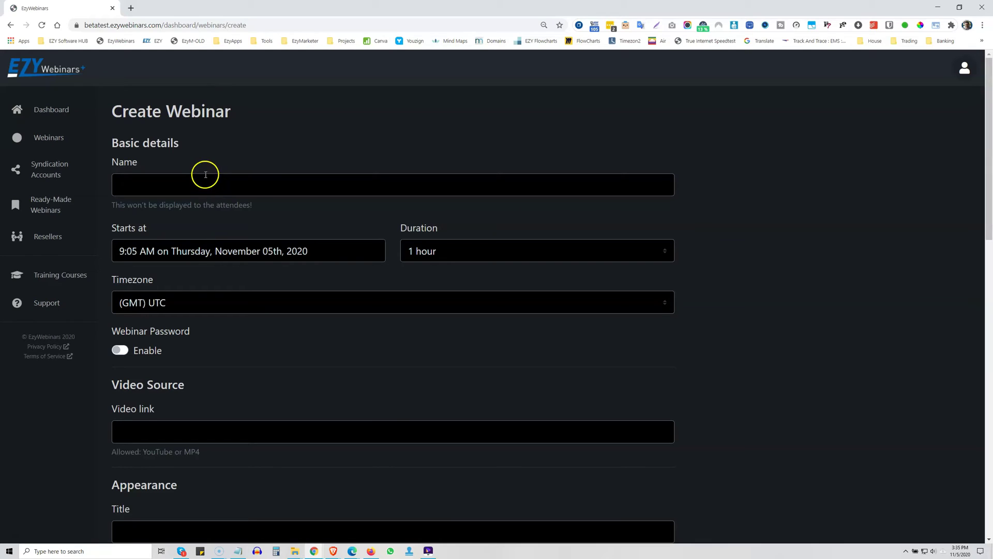
Step: Set the webinar's start to 1:30 PM on Friday, November 6th, 2020
{"action": "left_click", "coordinate": [218, 250]}
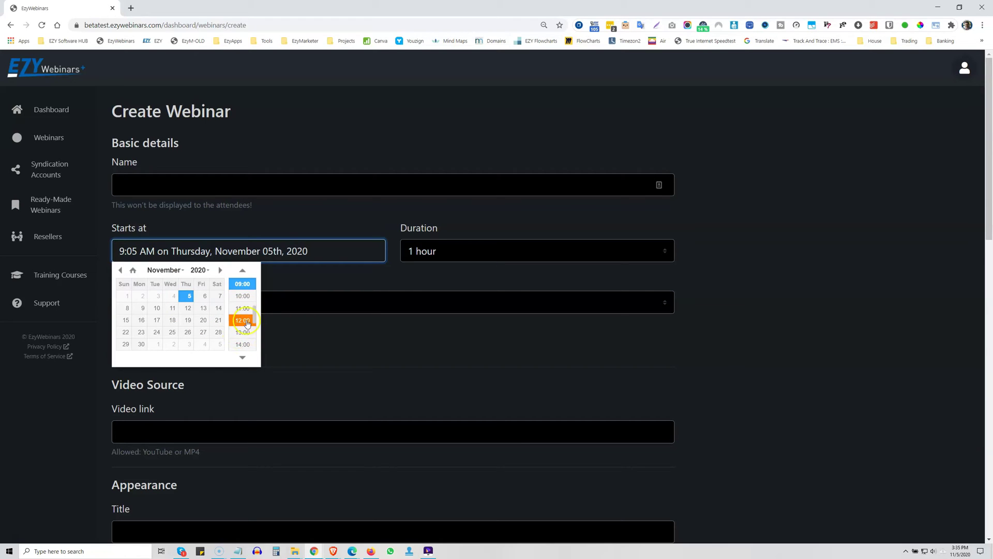
{"action": "left_click", "coordinate": [204, 299]}
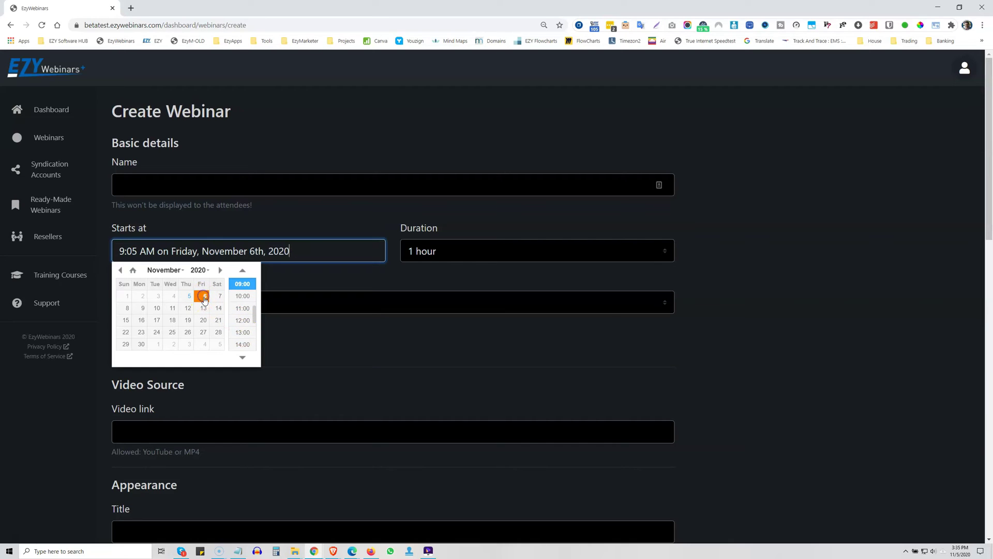
{"action": "left_click", "coordinate": [243, 332]}
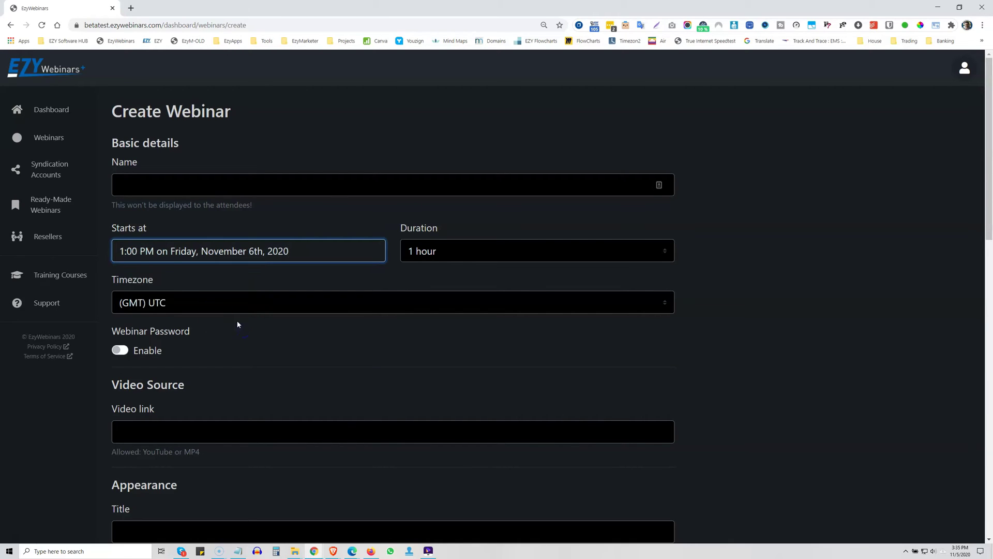
{"action": "left_click", "coordinate": [130, 251]}
{"action": "key", "text": "Delete"}
{"action": "type", "text": "3"}
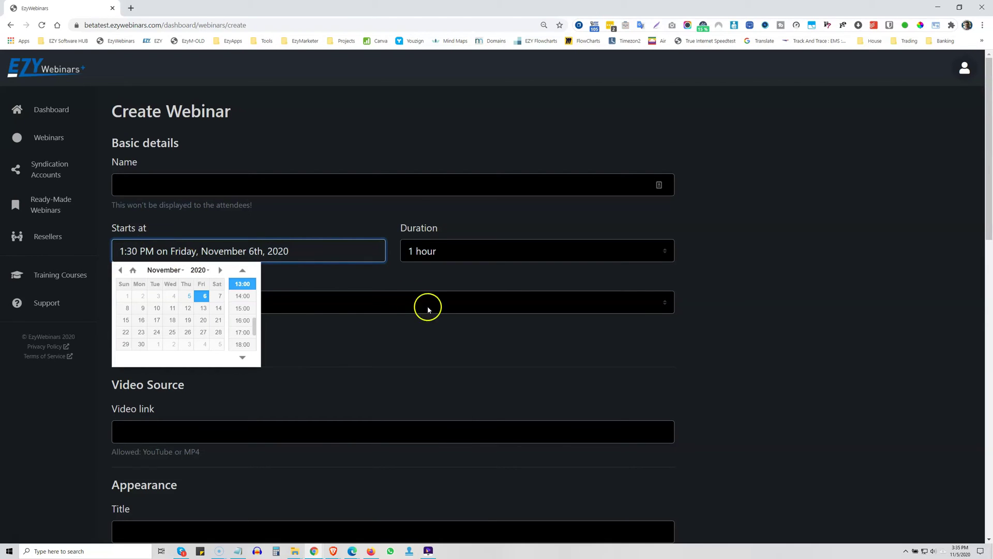
{"action": "left_click", "coordinate": [336, 325]}
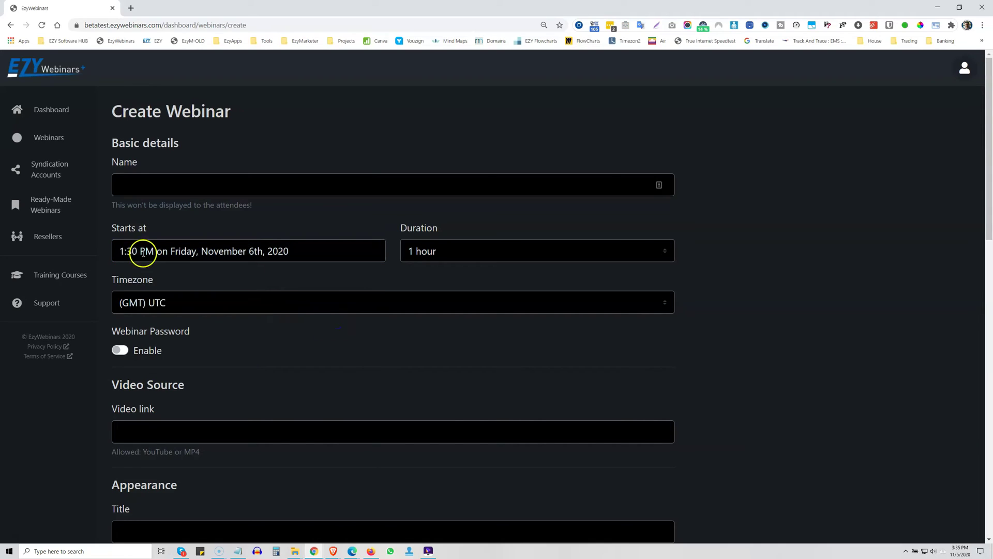
Step: Look through the available choices for the webinar's Duration and Timezone settings, keeping the current selections
{"action": "left_click", "coordinate": [437, 250]}
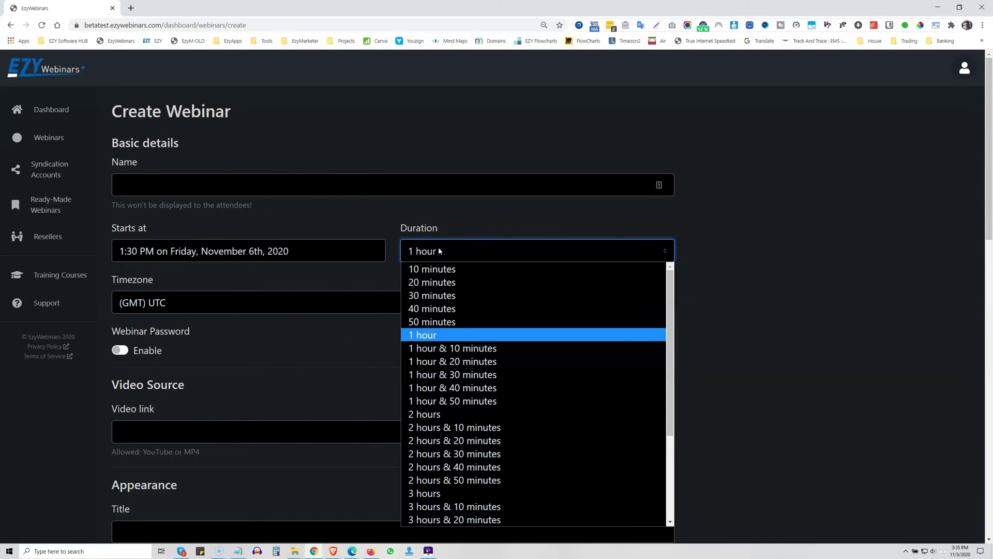
{"action": "left_click", "coordinate": [438, 251]}
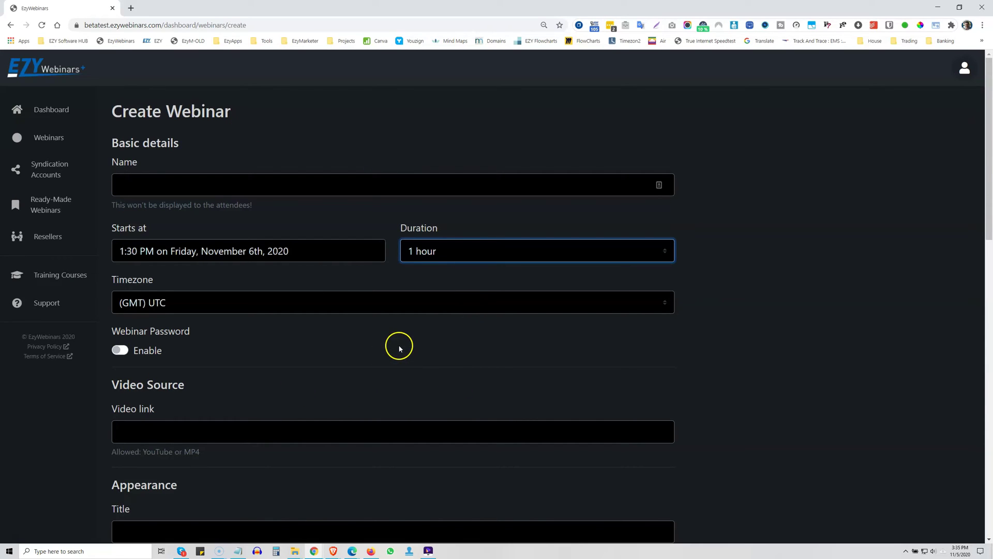
{"action": "scroll", "coordinate": [398, 349], "scroll_direction": "down", "scroll_amount": 2}
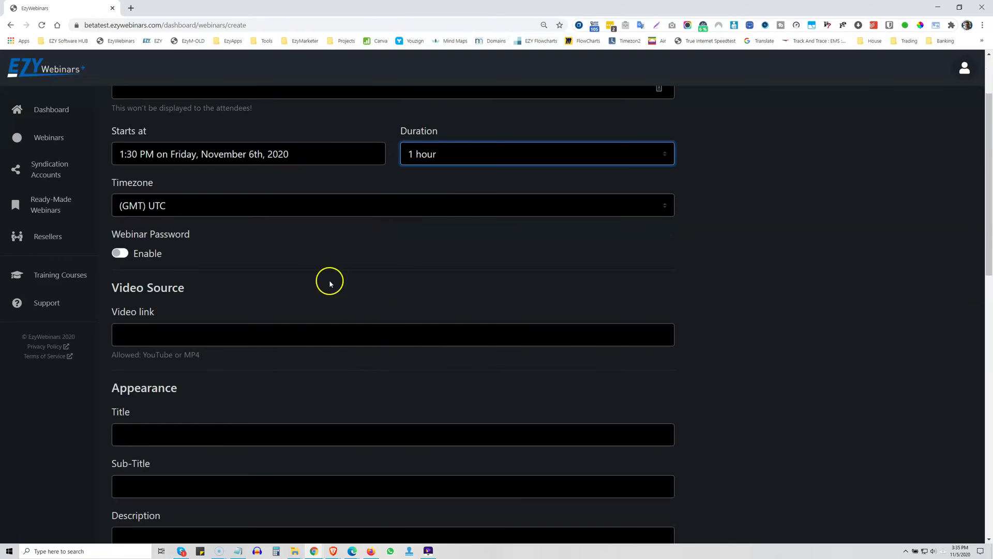
{"action": "left_click", "coordinate": [193, 203]}
{"action": "left_click", "coordinate": [192, 203]}
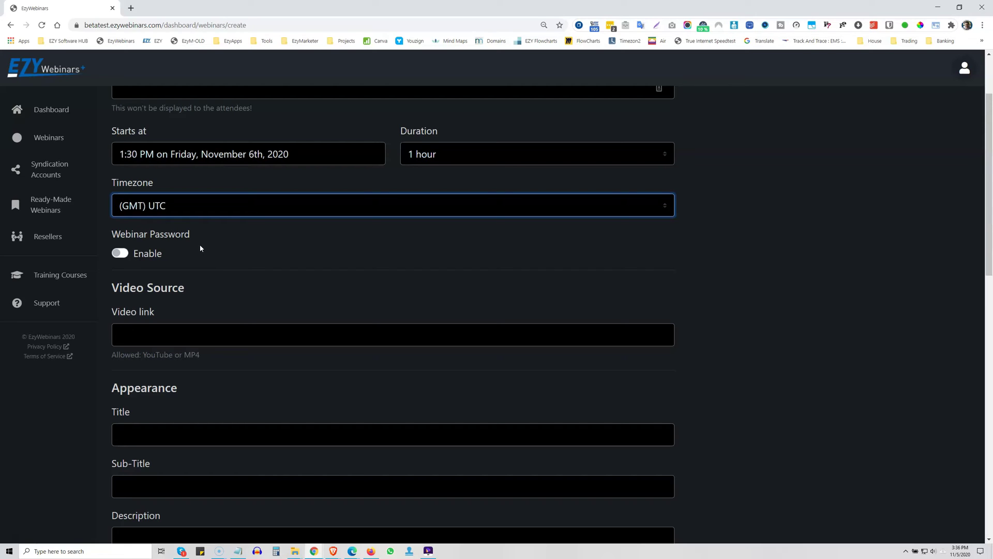
Step: Try the webinar password option, check that its generated password is editable, and switch the option off again
{"action": "left_click", "coordinate": [122, 252]}
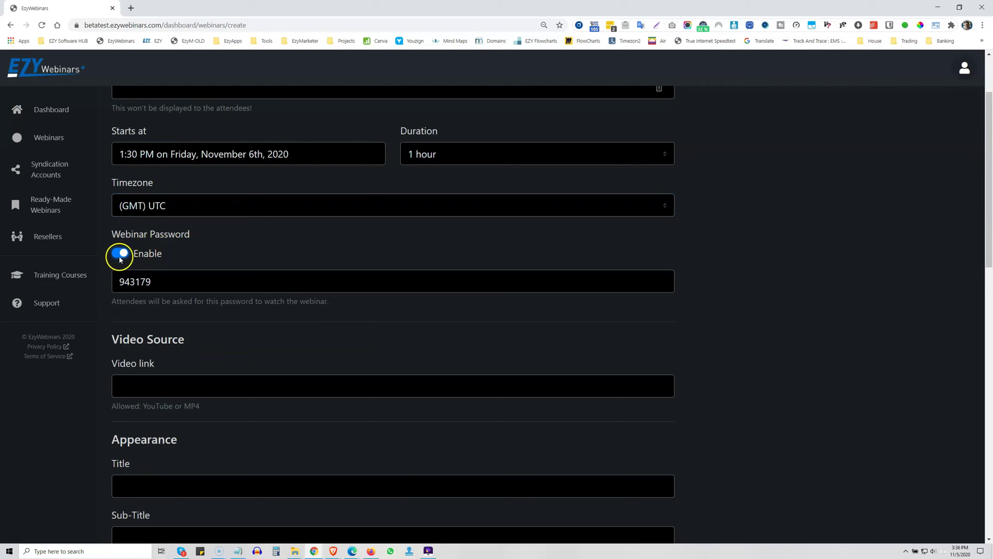
{"action": "left_click_drag", "start_coordinate": [158, 283], "coordinate": [129, 283]}
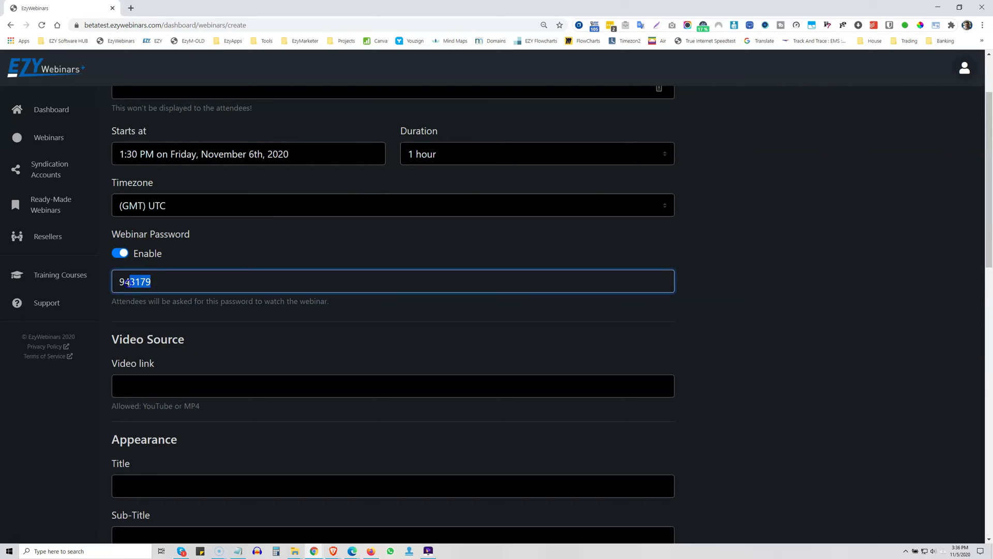
{"action": "left_click", "coordinate": [209, 251]}
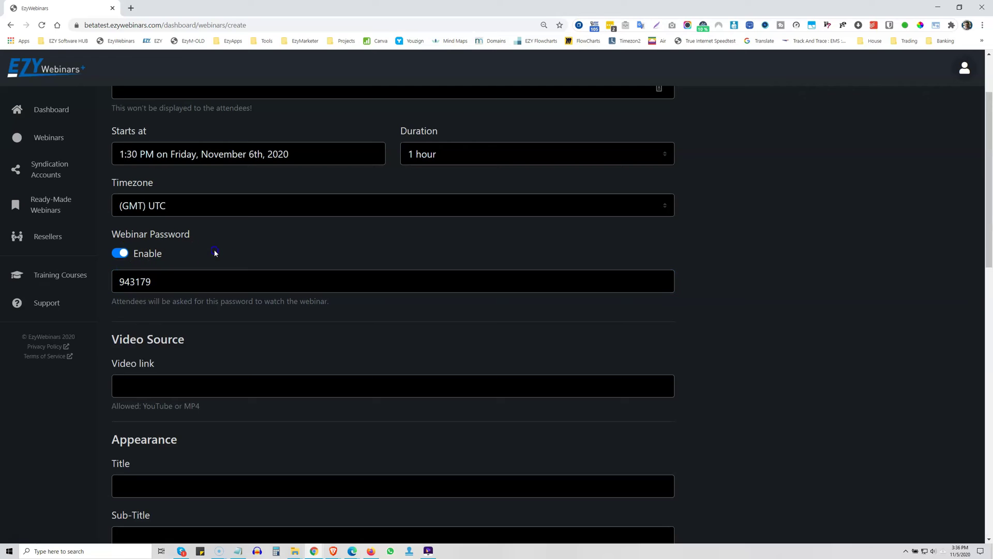
{"action": "left_click_drag", "start_coordinate": [122, 254], "coordinate": [107, 253]}
{"action": "left_click", "coordinate": [119, 253]}
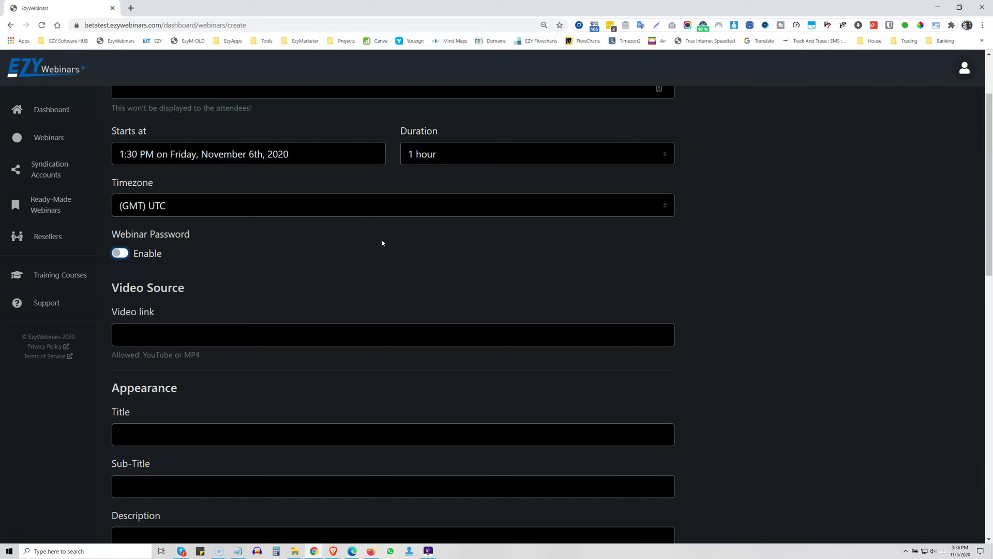
Step: Check the saved suggestions for the Video link field and the Appearance Title field, leaving both fields empty
{"action": "scroll", "coordinate": [363, 238], "scroll_direction": "down", "scroll_amount": 2}
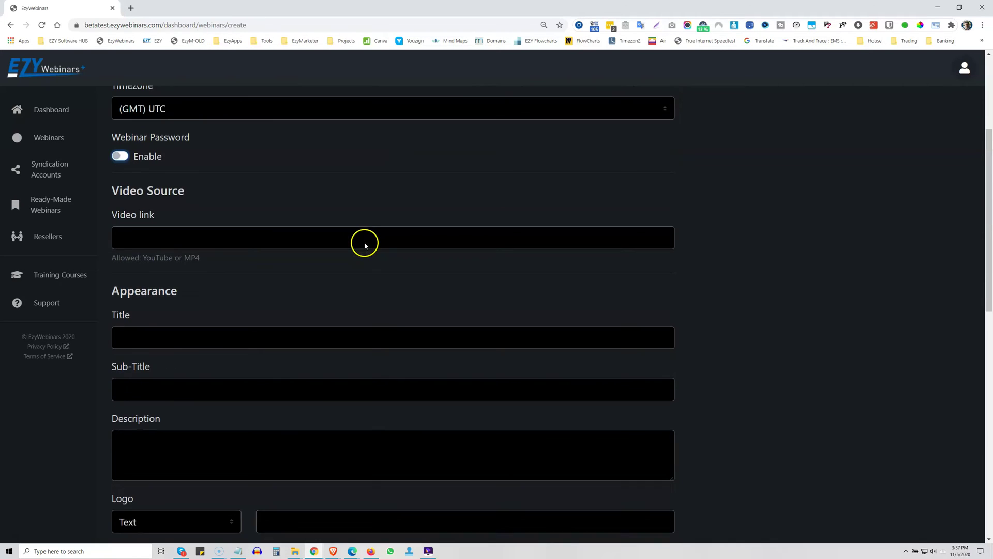
{"action": "left_click", "coordinate": [137, 237]}
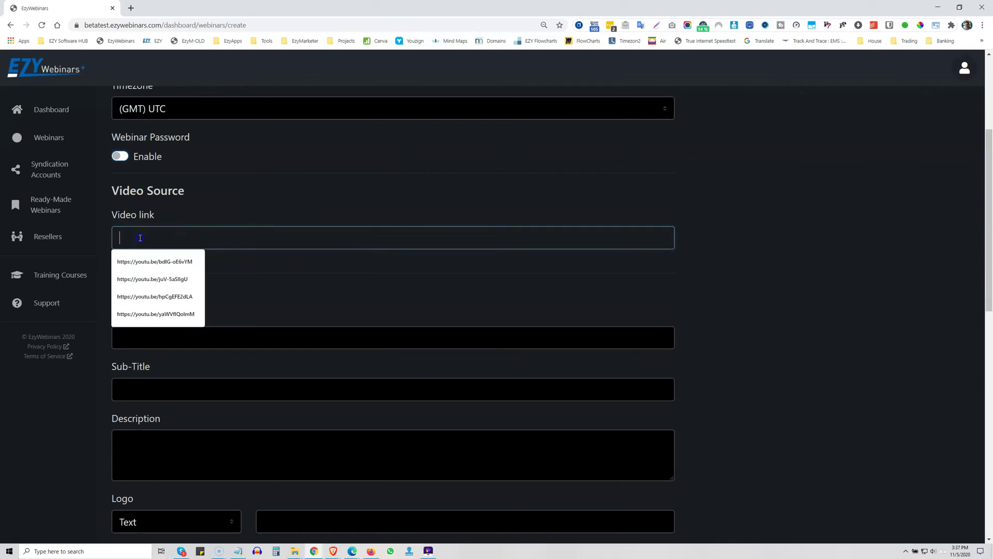
{"action": "left_click", "coordinate": [261, 202]}
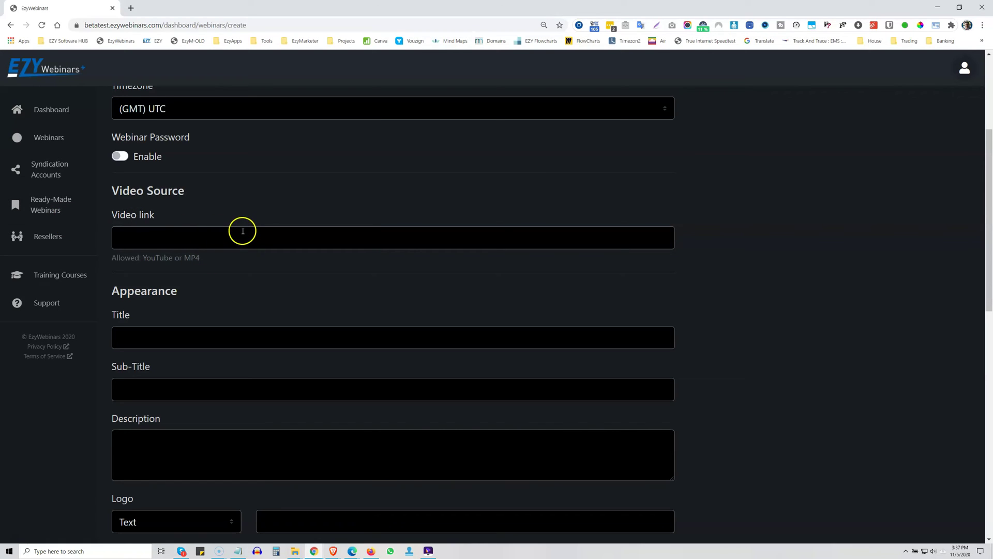
{"action": "scroll", "coordinate": [214, 310], "scroll_direction": "down", "scroll_amount": 2}
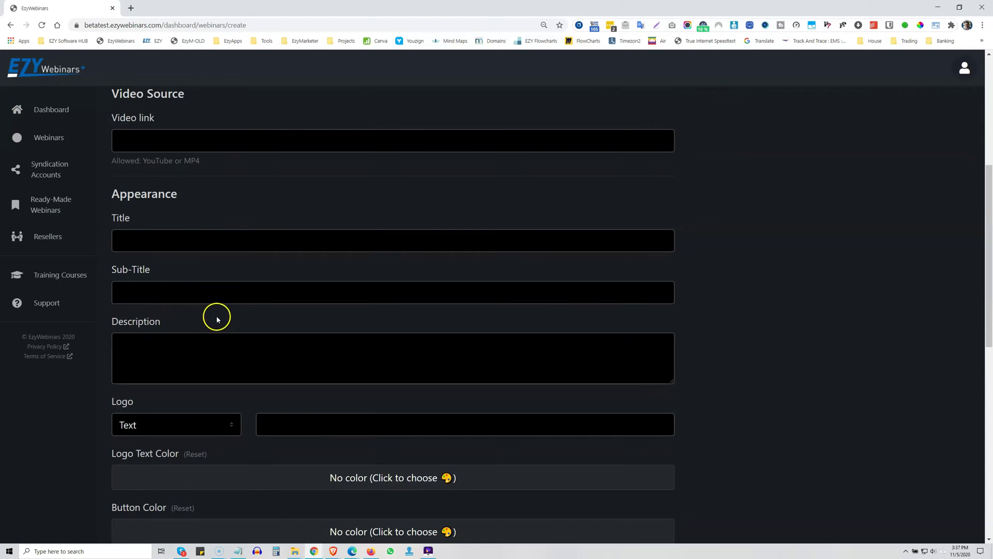
{"action": "left_click", "coordinate": [191, 238]}
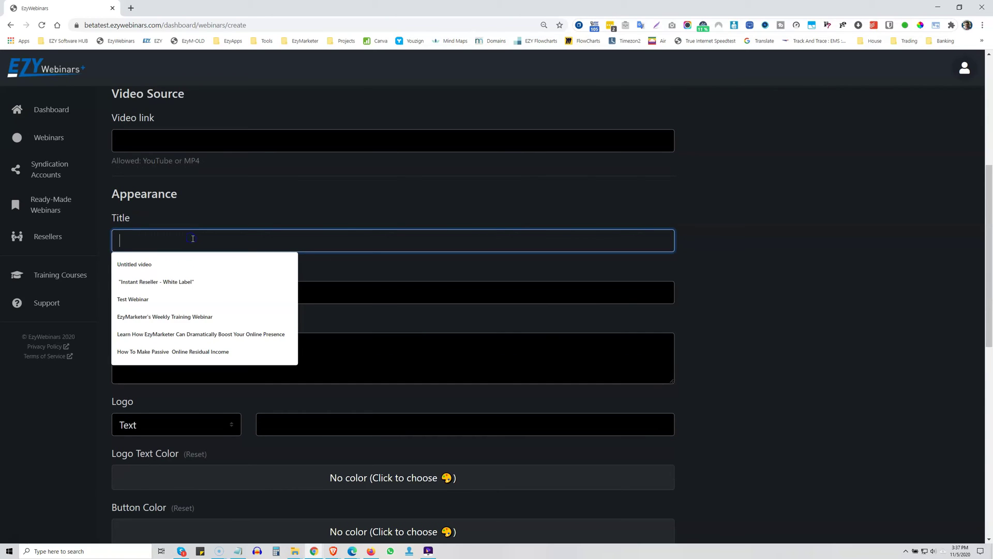
{"action": "left_click", "coordinate": [236, 214]}
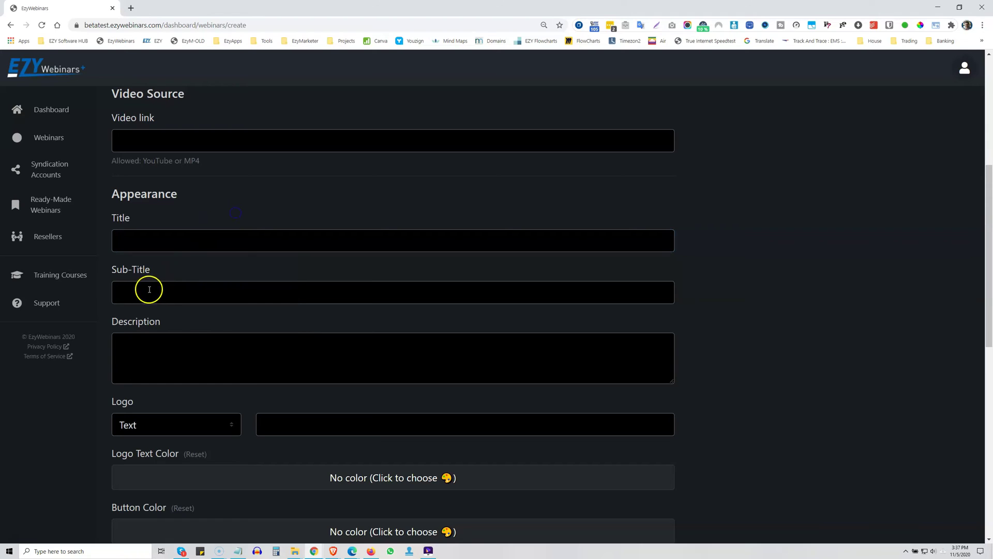
Step: Keep the webinar logo as Text and fill its text with the suggested entry "Rob's Amazing Webinar Company"
{"action": "scroll", "coordinate": [181, 365], "scroll_direction": "down", "scroll_amount": 4}
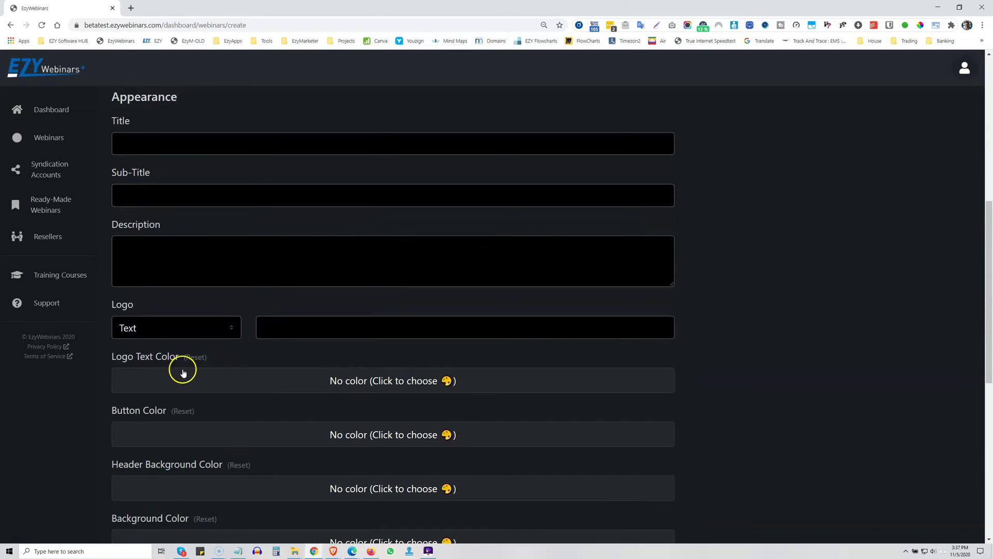
{"action": "left_click", "coordinate": [233, 232]}
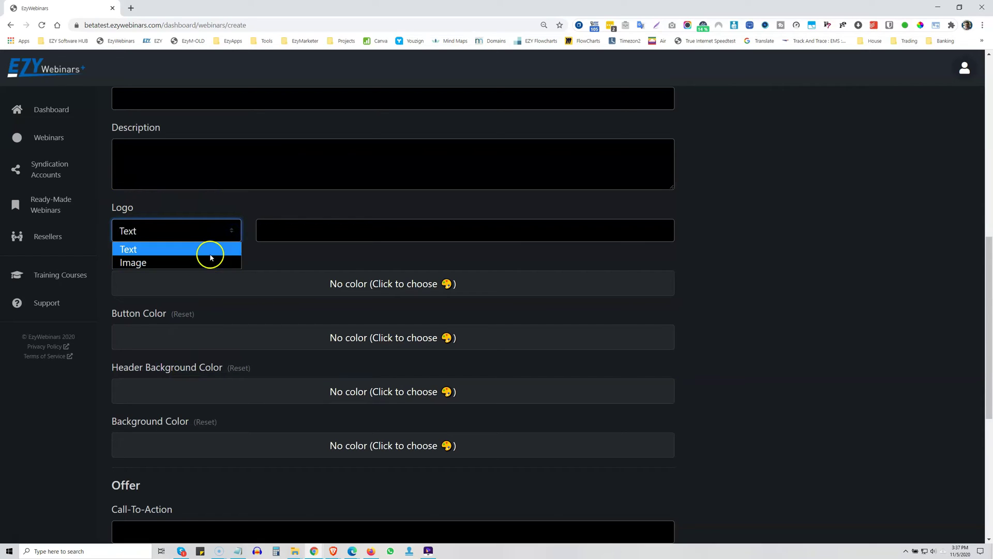
{"action": "left_click", "coordinate": [215, 234]}
{"action": "left_click", "coordinate": [298, 231]}
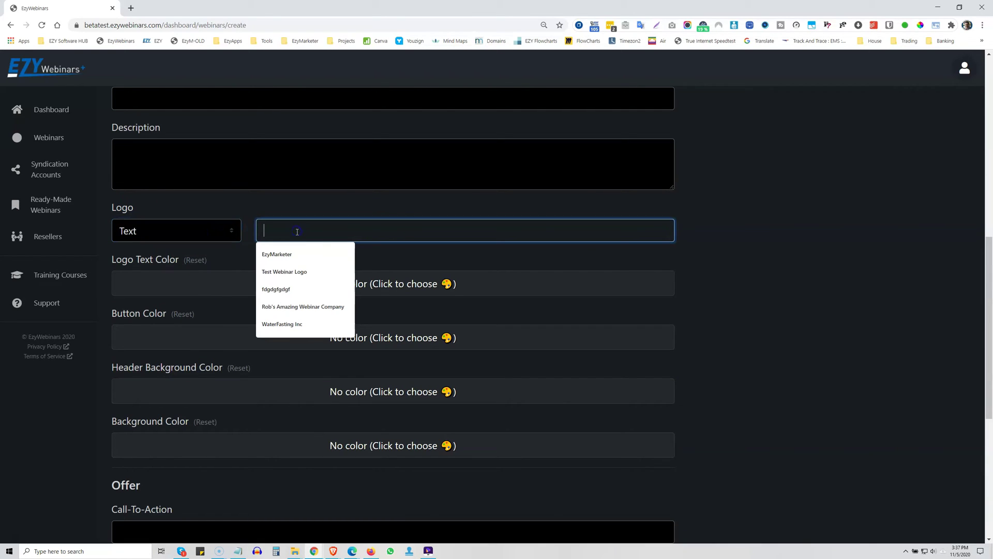
{"action": "key", "text": "Down"}
{"action": "key", "text": "Down"}
{"action": "key", "text": "Down"}
{"action": "key", "text": "Down"}
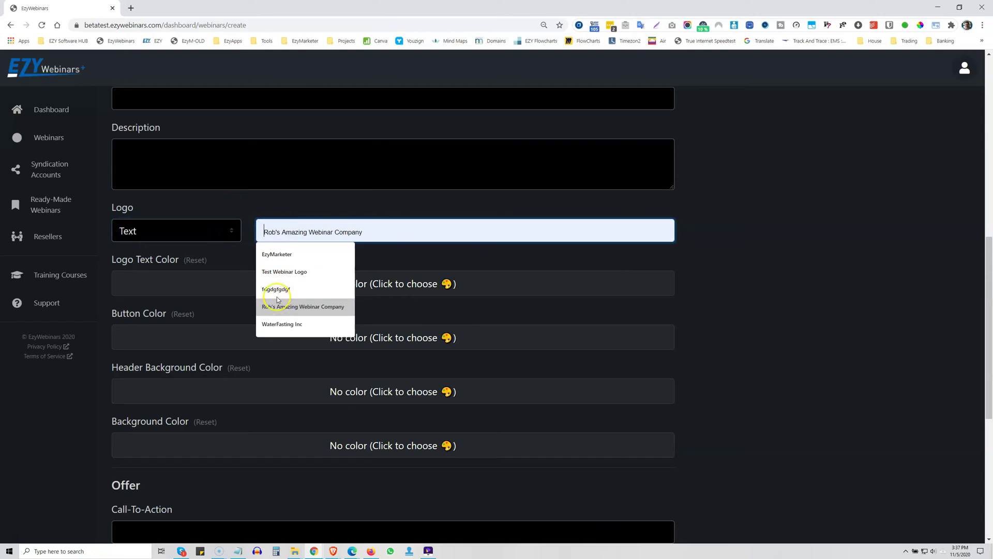
{"action": "key", "text": "Return"}
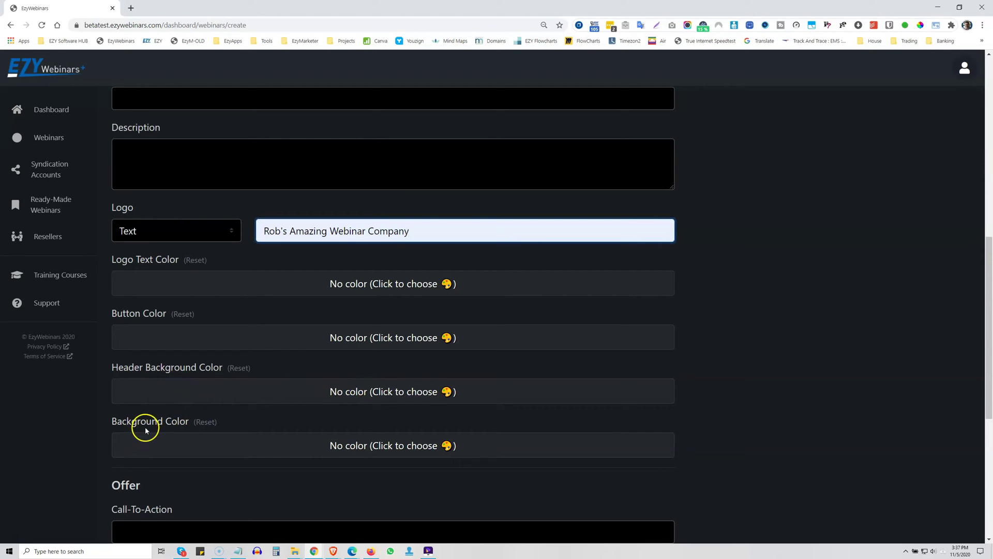
Step: Set the Logo Text Color to #000000
{"action": "left_click", "coordinate": [401, 284]}
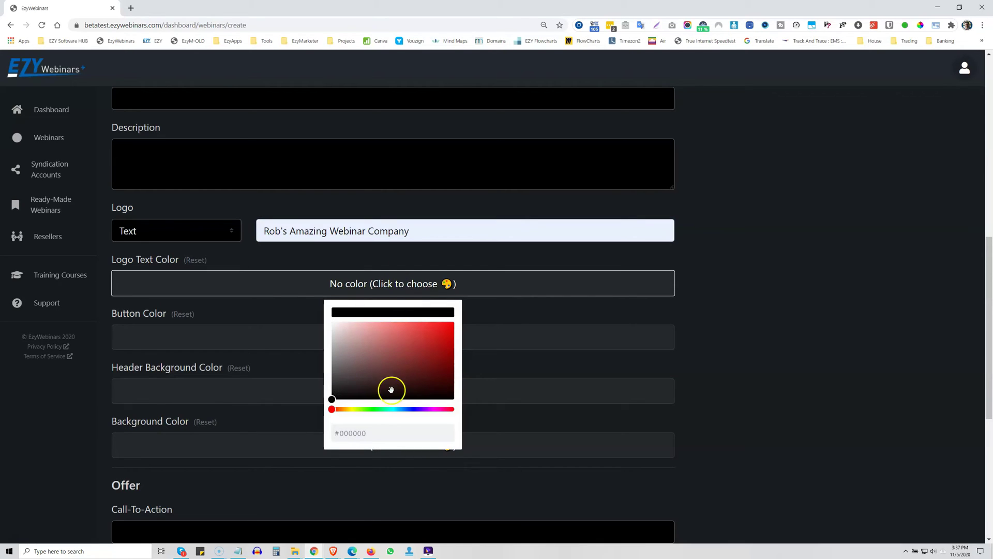
{"action": "left_click_drag", "start_coordinate": [372, 438], "coordinate": [349, 439]}
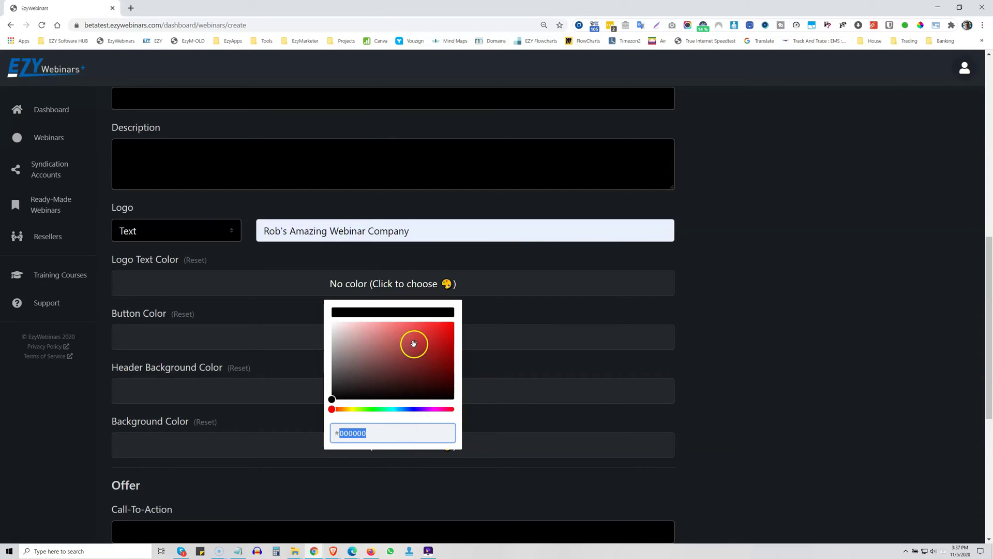
{"action": "left_click", "coordinate": [514, 339]}
{"action": "left_click", "coordinate": [782, 355]}
{"action": "scroll", "coordinate": [659, 328], "scroll_direction": "down", "scroll_amount": 4}
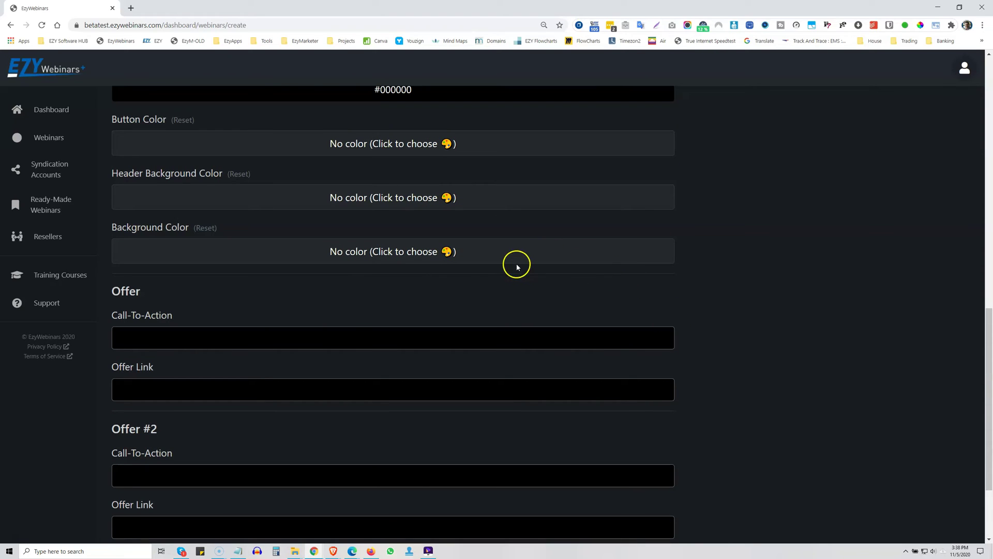
{"action": "left_click", "coordinate": [146, 337]}
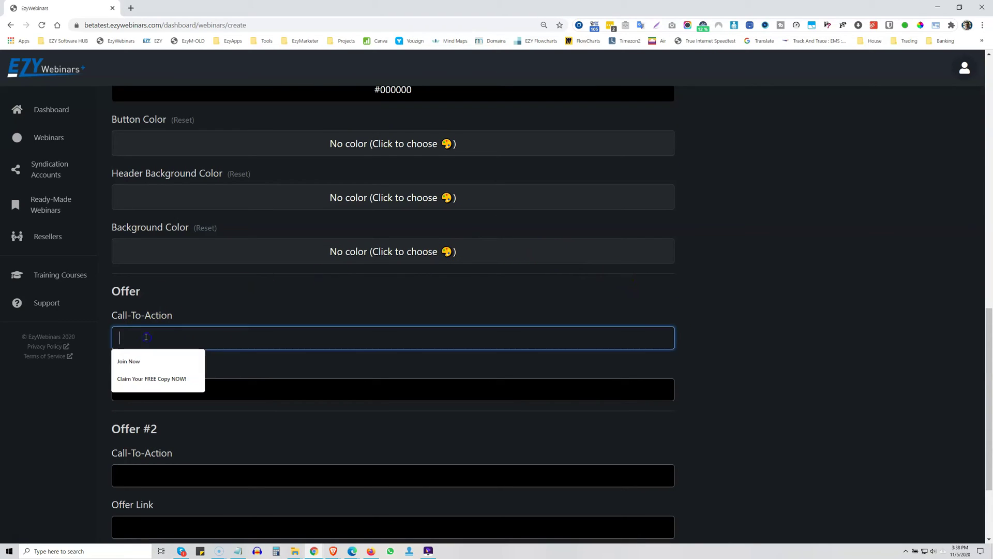
{"action": "left_click", "coordinate": [141, 361]}
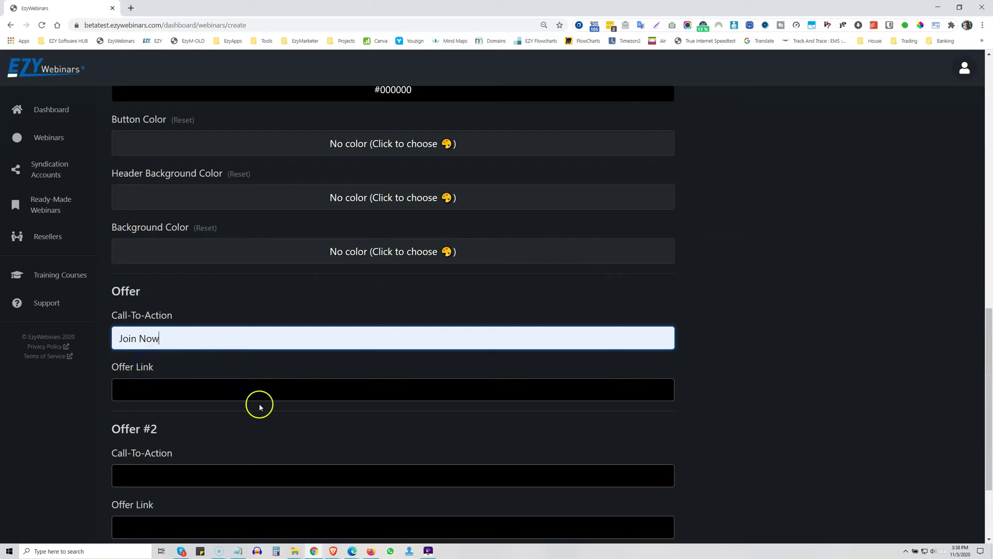
{"action": "left_click", "coordinate": [298, 369]}
{"action": "left_click", "coordinate": [217, 390]}
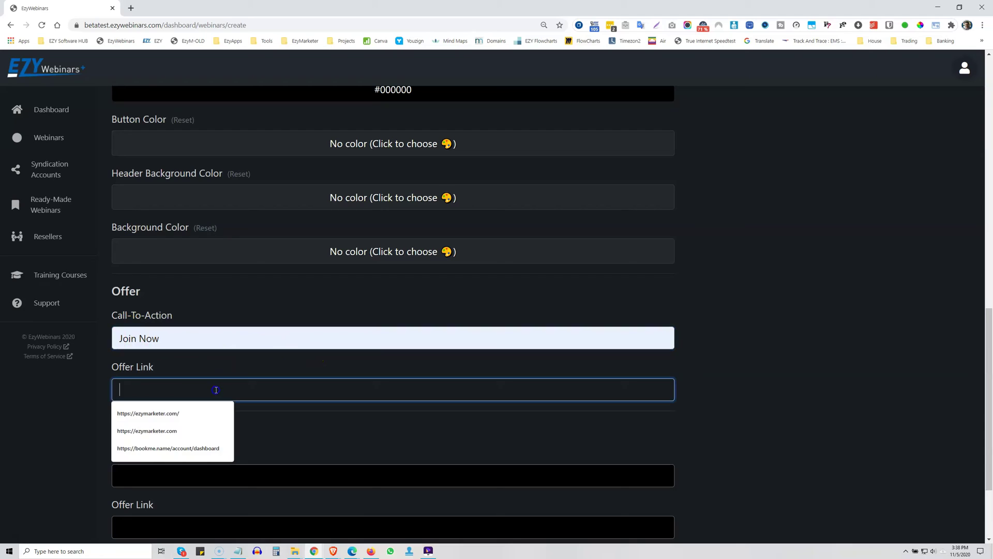
{"action": "left_click", "coordinate": [165, 413]}
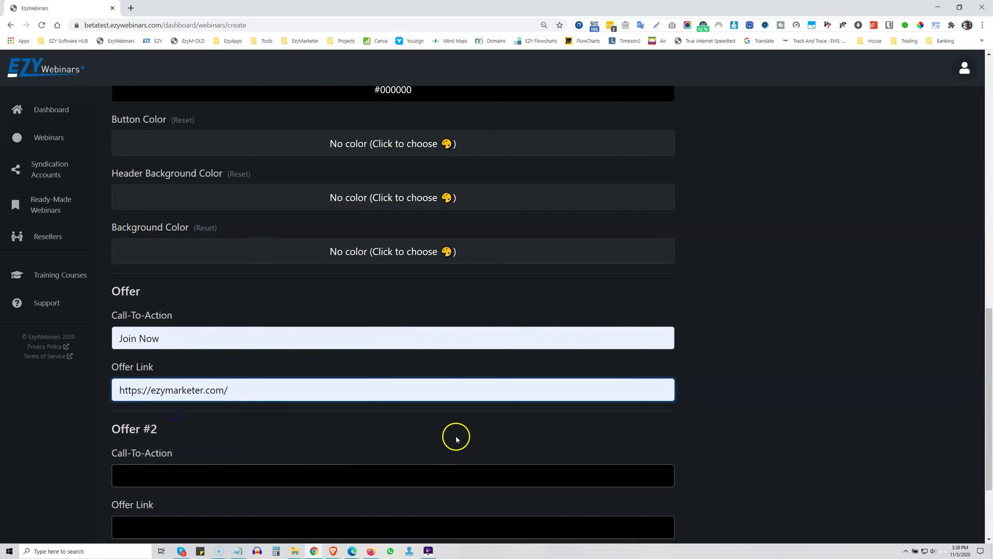
{"action": "left_click", "coordinate": [440, 403]}
{"action": "left_click", "coordinate": [427, 387]}
{"action": "scroll", "coordinate": [433, 380], "scroll_direction": "down", "scroll_amount": 2}
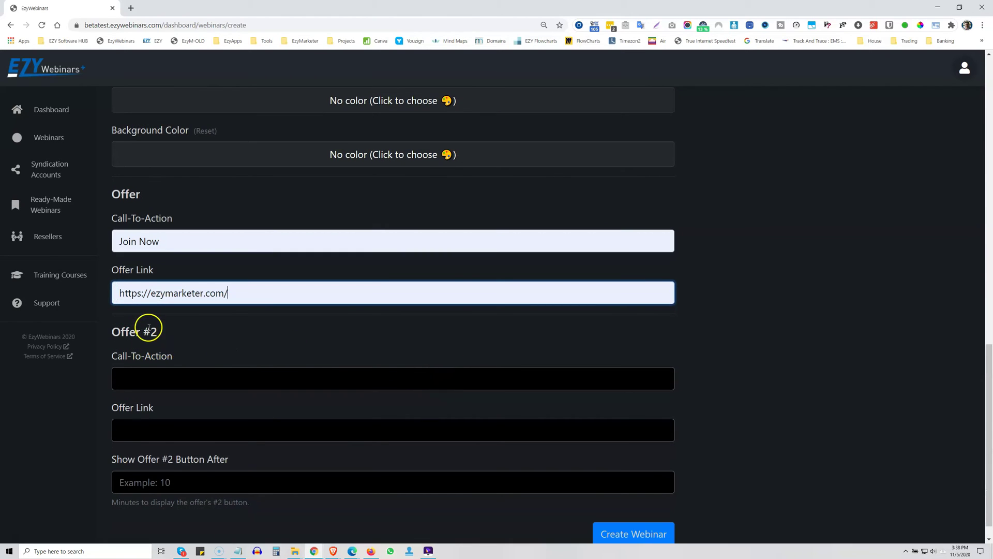
{"action": "left_click", "coordinate": [168, 376]}
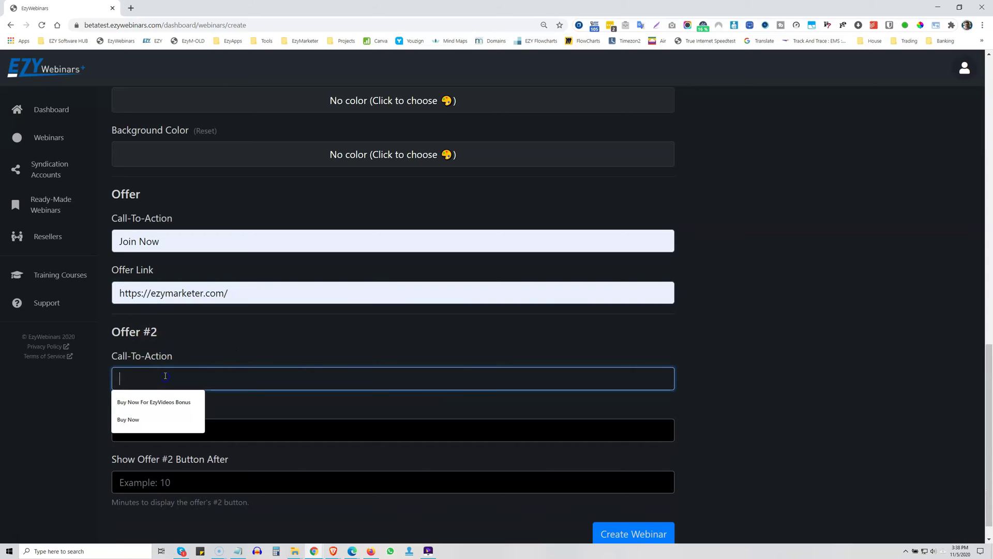
{"action": "left_click", "coordinate": [153, 402]}
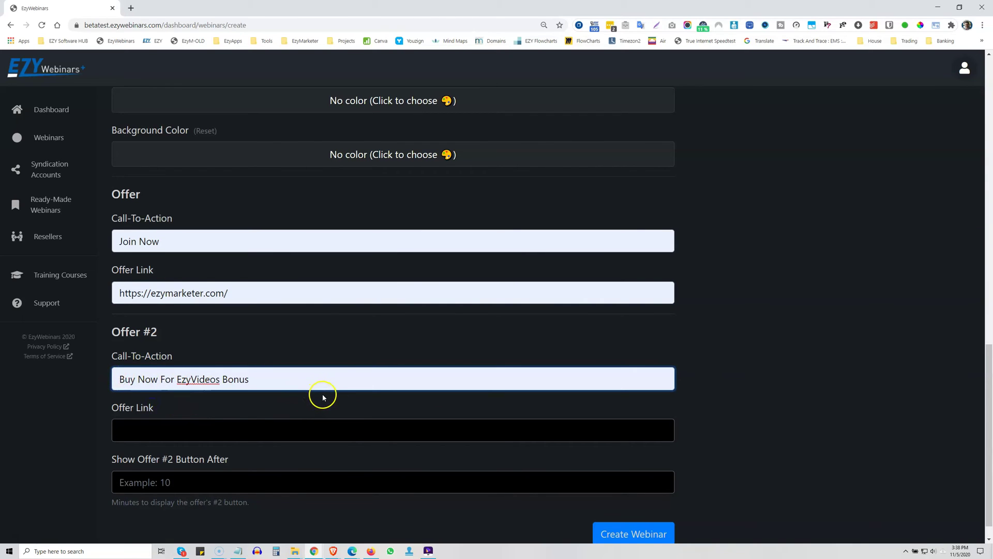
{"action": "scroll", "coordinate": [323, 397], "scroll_direction": "down", "scroll_amount": 1}
{"action": "left_click", "coordinate": [240, 405]}
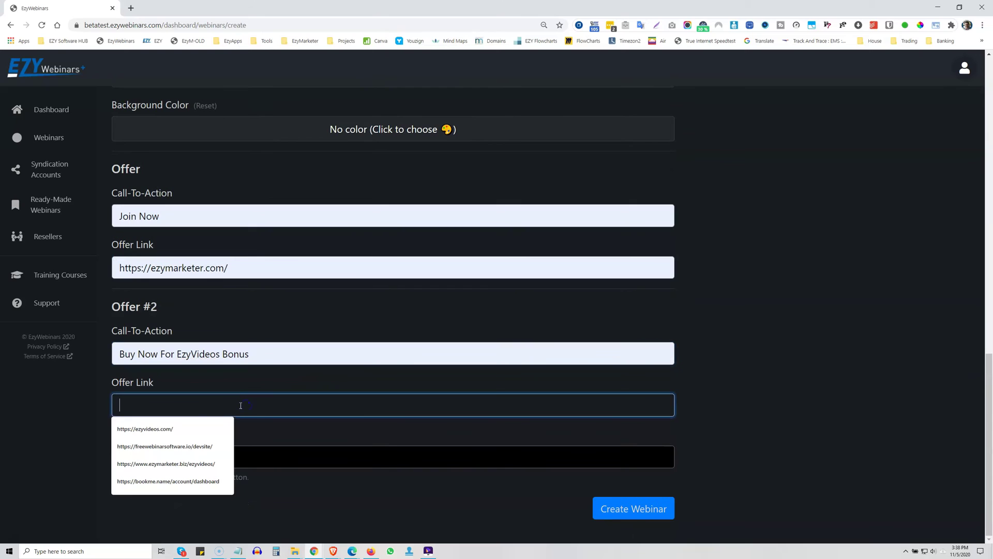
{"action": "left_click", "coordinate": [185, 429]}
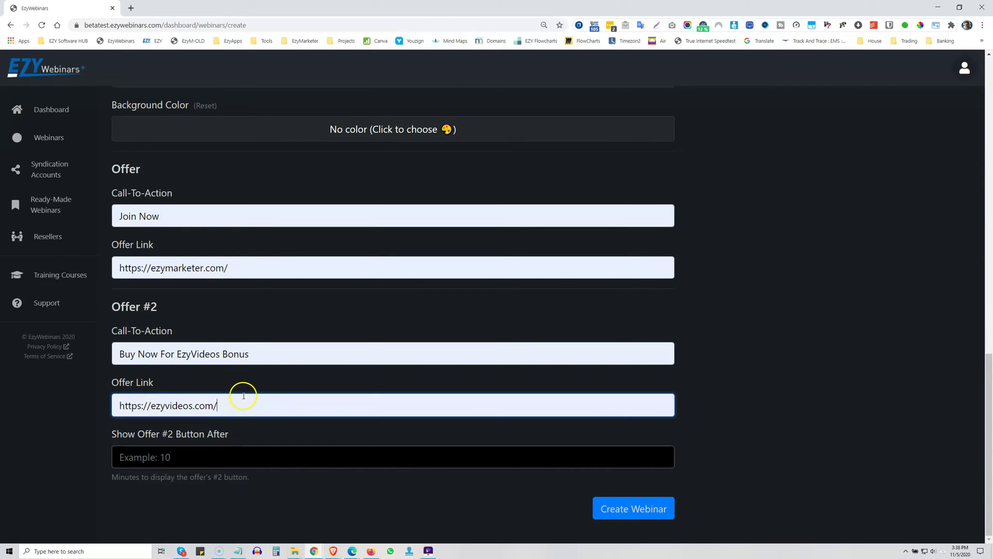
{"action": "left_click", "coordinate": [190, 454]}
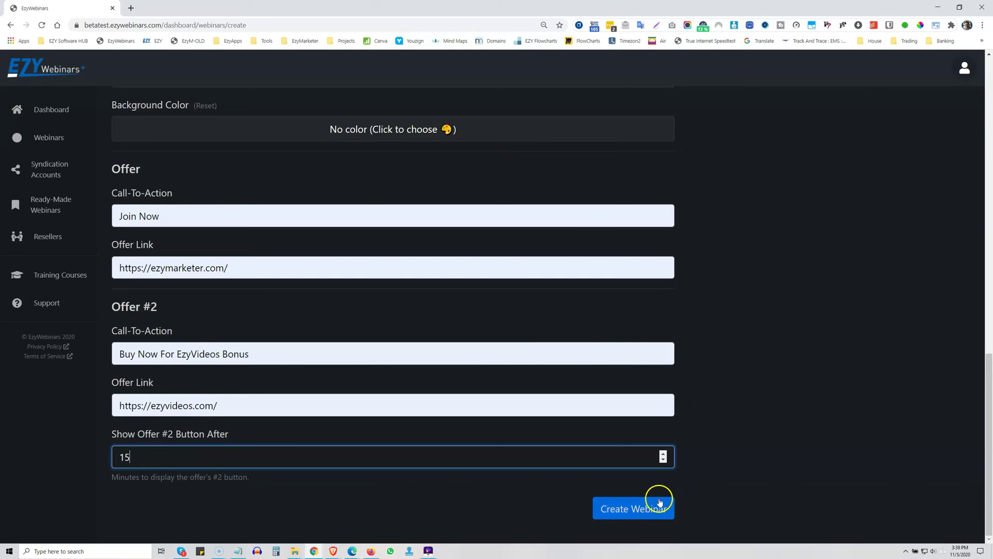
Step: Leave the new webinar form without creating it and open the existing webinar "The Benefits of Water Fasting" for editing
{"action": "scroll", "coordinate": [848, 310], "scroll_direction": "up", "scroll_amount": 10}
{"action": "scroll", "coordinate": [848, 287], "scroll_direction": "up", "scroll_amount": 5}
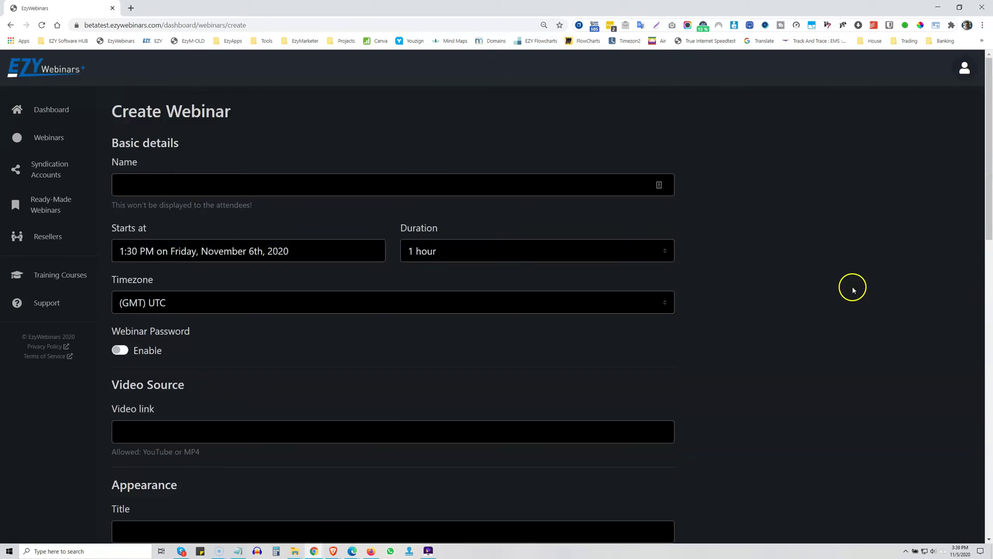
{"action": "left_click", "coordinate": [57, 139]}
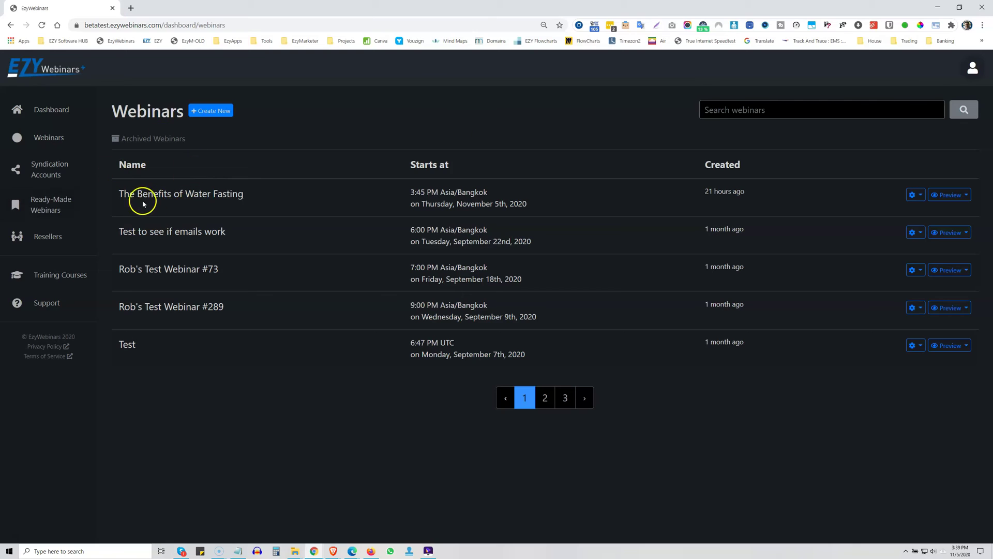
{"action": "left_click", "coordinate": [218, 194]}
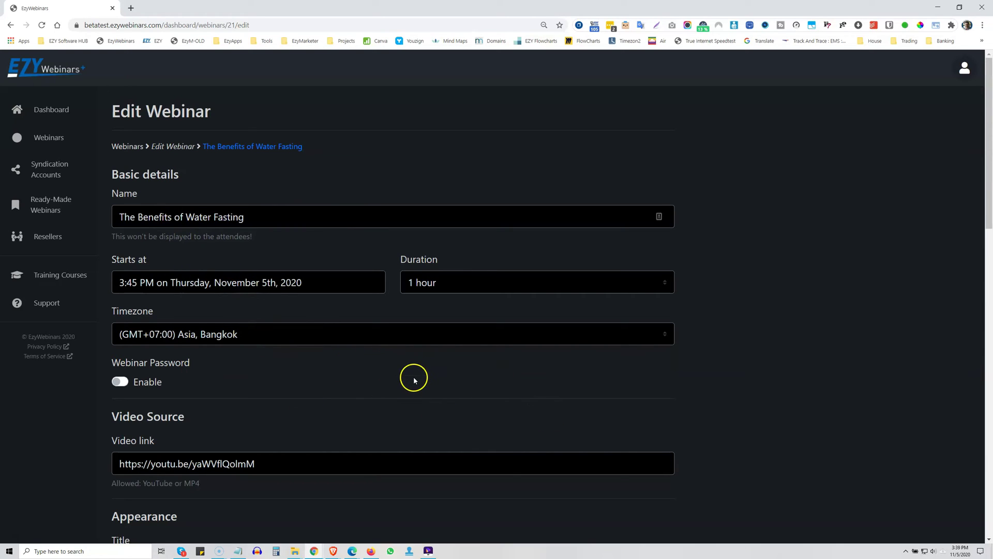
Step: Review the water fasting webinar's video source, title, description, logo, colors and offer settings down to the archive option
{"action": "scroll", "coordinate": [413, 375], "scroll_direction": "down", "scroll_amount": 4}
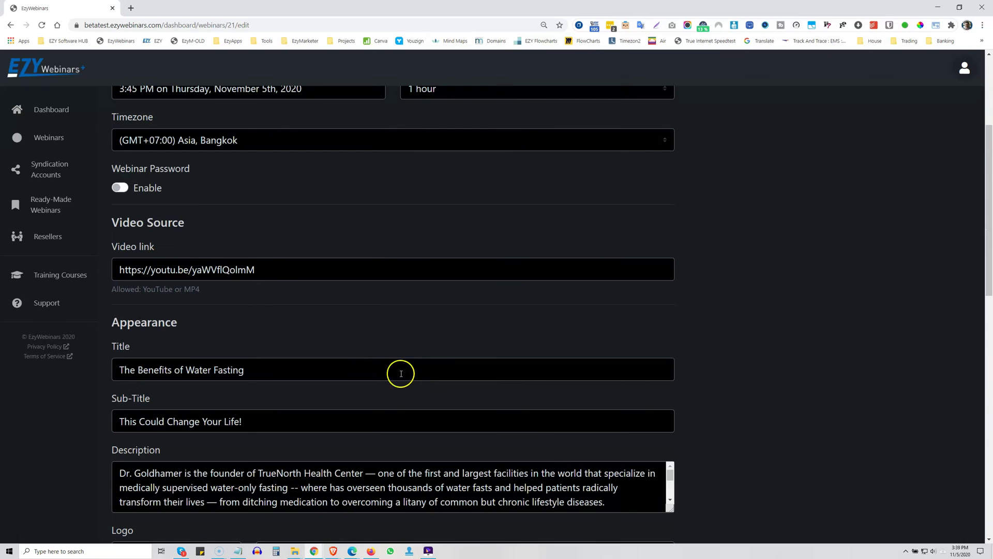
{"action": "scroll", "coordinate": [313, 318], "scroll_direction": "down", "scroll_amount": 2}
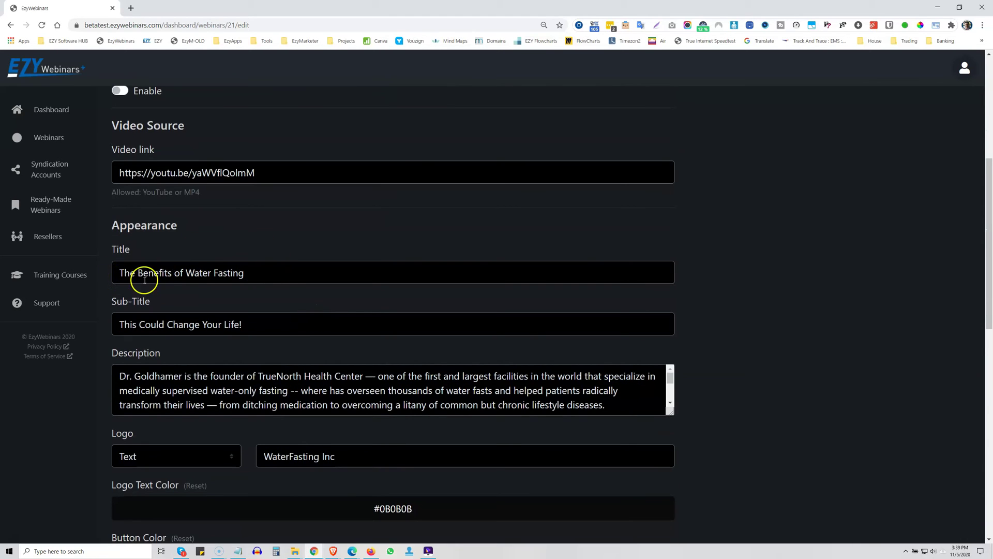
{"action": "scroll", "coordinate": [316, 279], "scroll_direction": "down", "scroll_amount": 1}
{"action": "scroll", "coordinate": [317, 281], "scroll_direction": "down", "scroll_amount": 1}
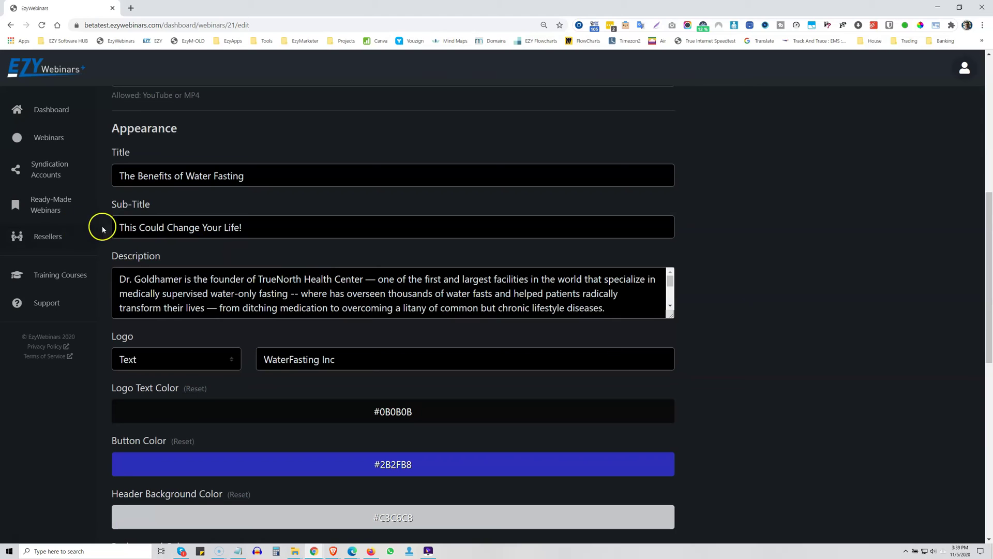
{"action": "scroll", "coordinate": [313, 293], "scroll_direction": "down", "scroll_amount": 3}
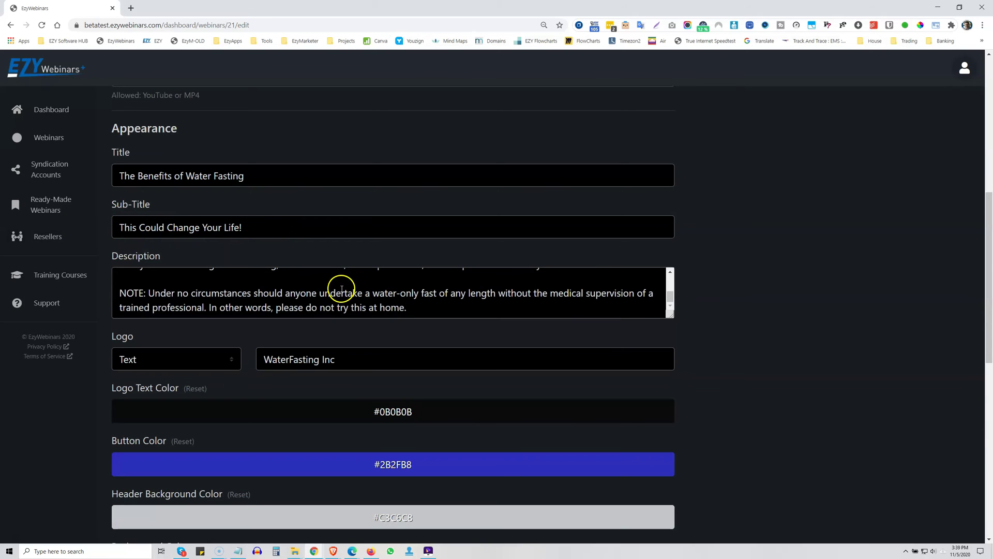
{"action": "scroll", "coordinate": [538, 337], "scroll_direction": "down", "scroll_amount": 3}
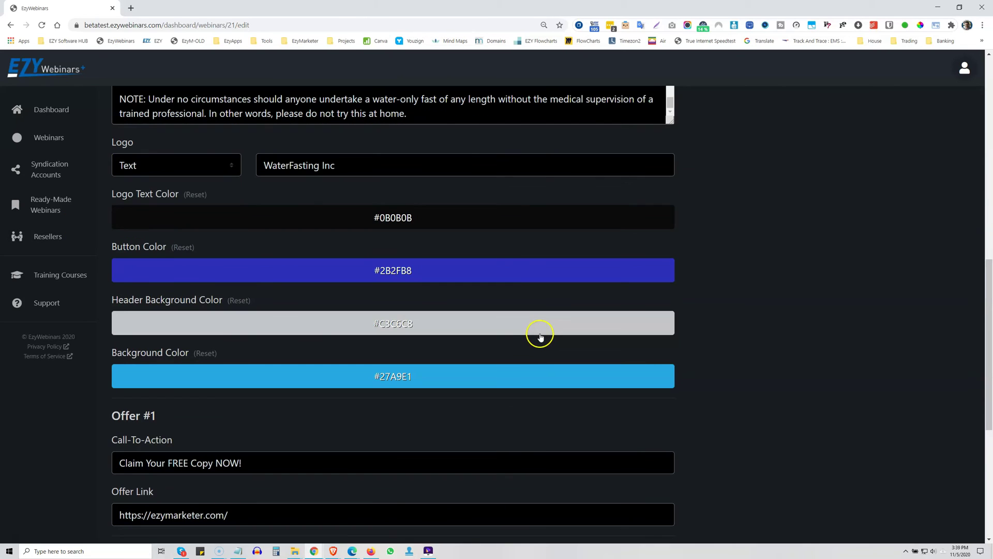
{"action": "scroll", "coordinate": [538, 335], "scroll_direction": "down", "scroll_amount": 3}
{"action": "scroll", "coordinate": [569, 277], "scroll_direction": "up", "scroll_amount": 2}
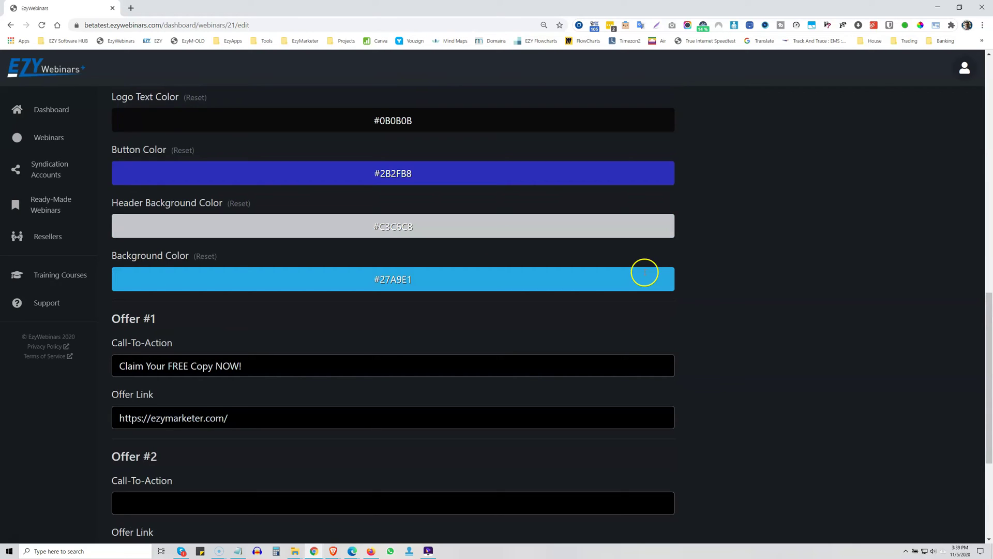
{"action": "scroll", "coordinate": [642, 274], "scroll_direction": "down", "scroll_amount": 2}
{"action": "scroll", "coordinate": [250, 269], "scroll_direction": "down", "scroll_amount": 2}
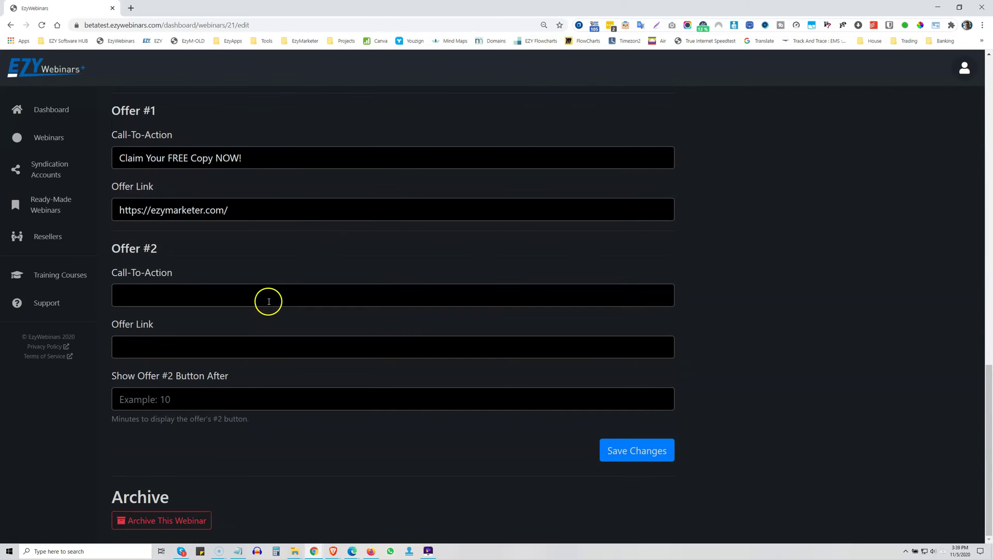
{"action": "scroll", "coordinate": [295, 216], "scroll_direction": "up", "scroll_amount": 2}
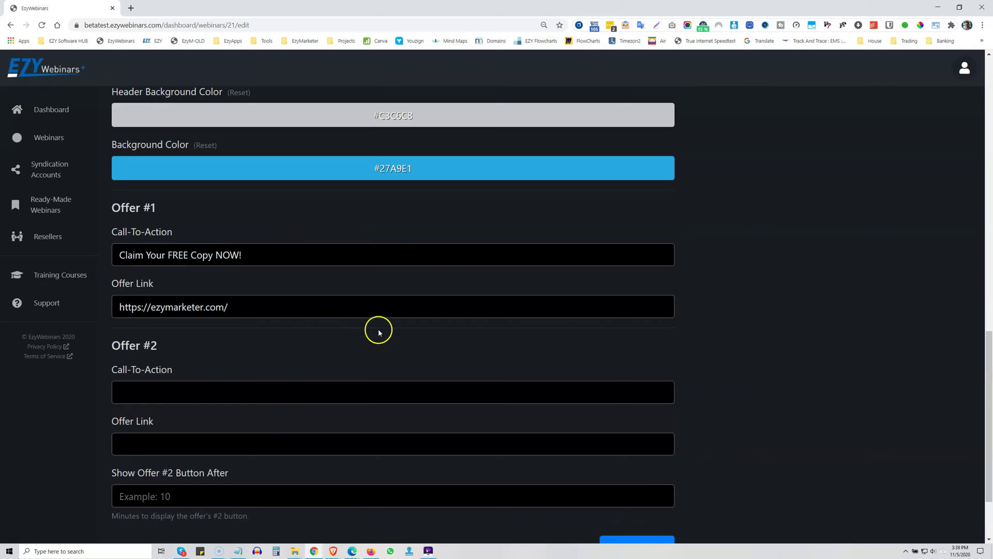
Step: Finish reviewing the water fasting webinar's settings, return to the webinars list and preview its registration page
{"action": "scroll", "coordinate": [388, 315], "scroll_direction": "down", "scroll_amount": 2}
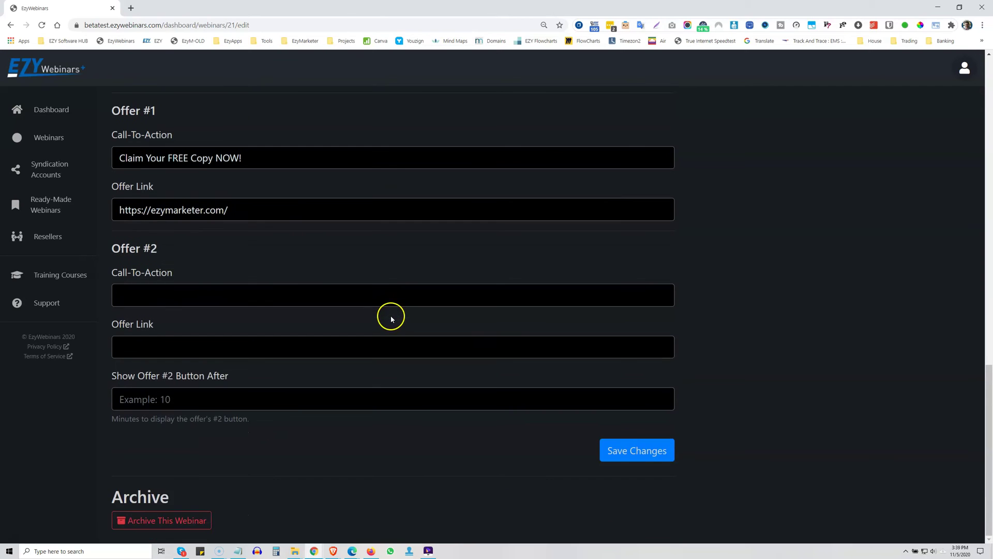
{"action": "scroll", "coordinate": [391, 314], "scroll_direction": "up", "scroll_amount": 9}
{"action": "scroll", "coordinate": [393, 310], "scroll_direction": "up", "scroll_amount": 8}
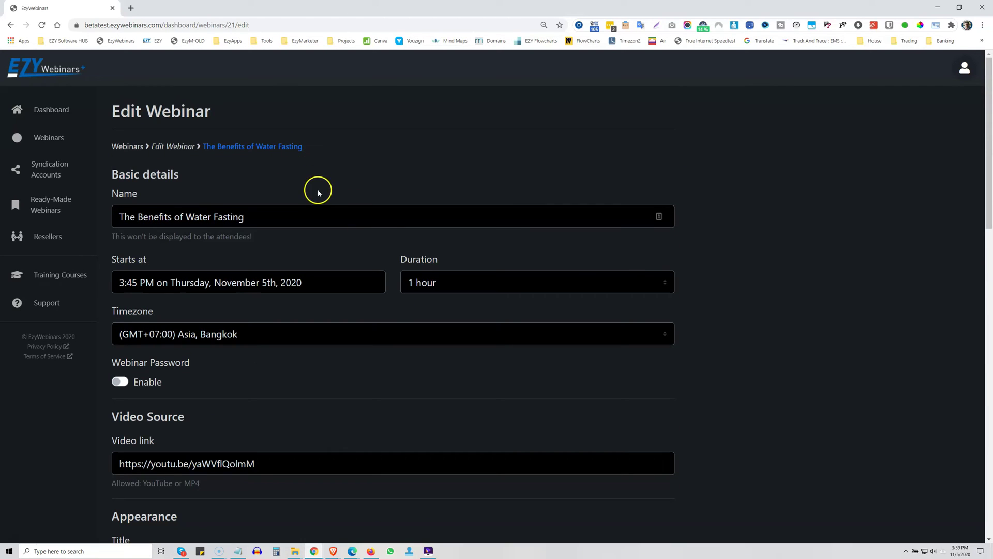
{"action": "left_click", "coordinate": [124, 147]}
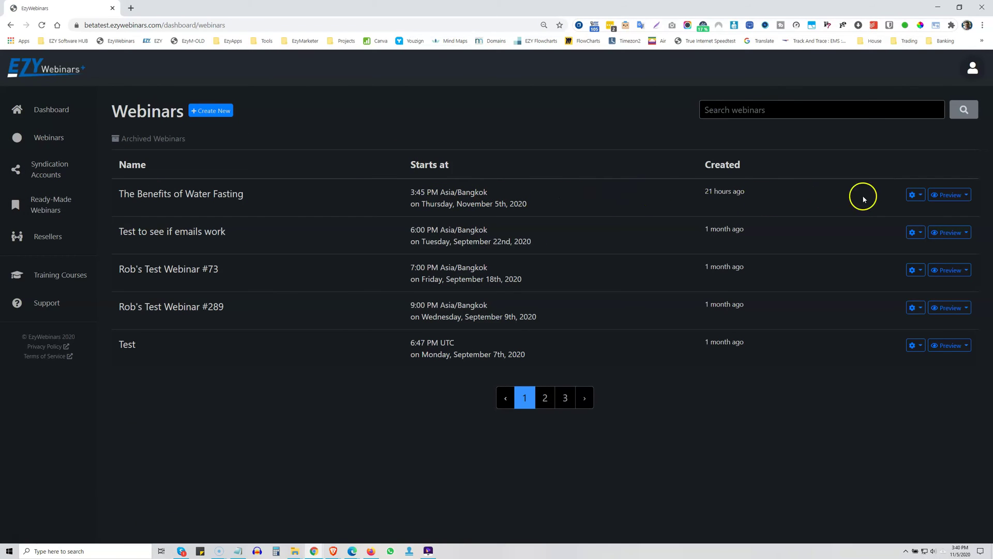
{"action": "left_click", "coordinate": [968, 195]}
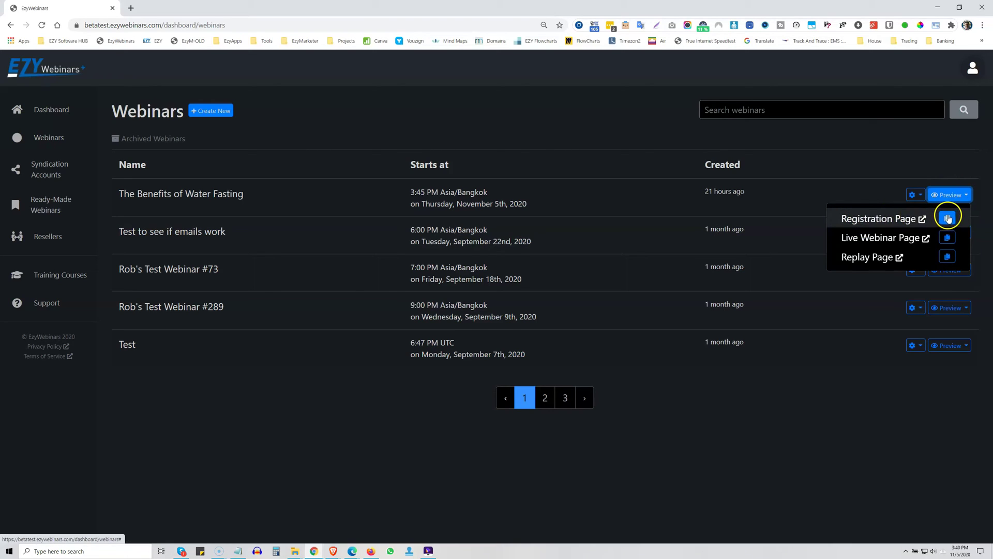
{"action": "left_click", "coordinate": [865, 220]}
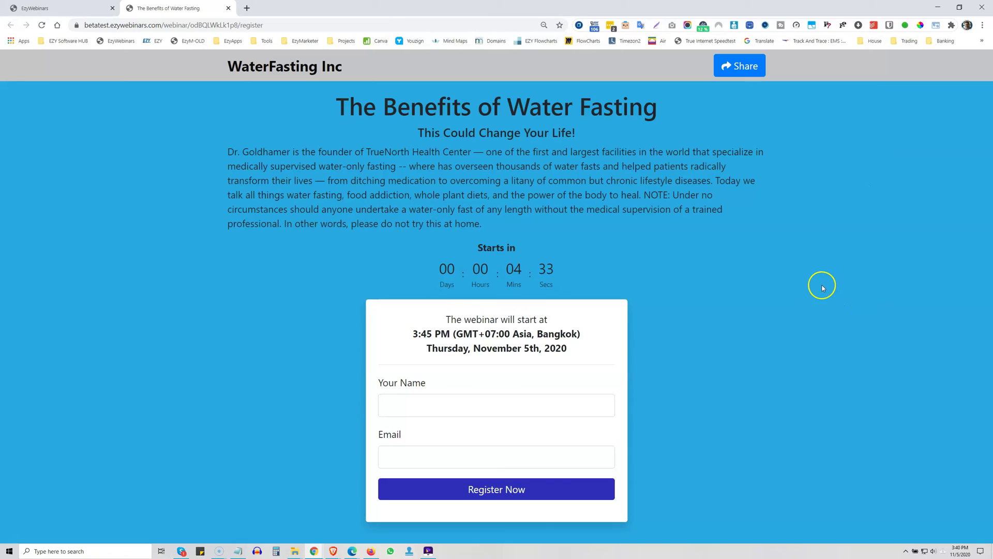
{"action": "left_click", "coordinate": [748, 329]}
{"action": "left_click", "coordinate": [775, 304]}
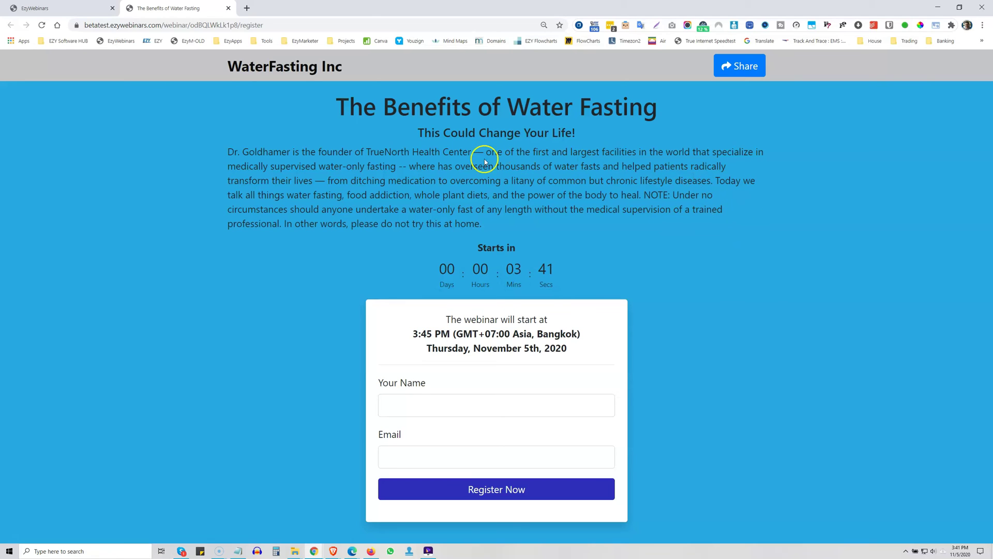
{"action": "left_click", "coordinate": [226, 8]}
Step: Preview the live webinar page of "The Benefits of Water Fasting" and close it again
{"action": "left_click", "coordinate": [954, 194]}
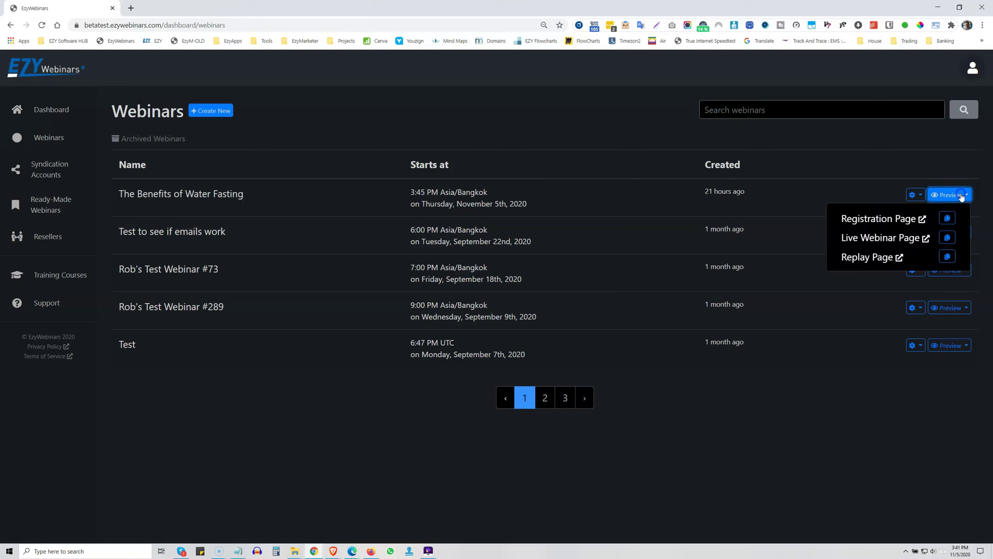
{"action": "left_click", "coordinate": [881, 239]}
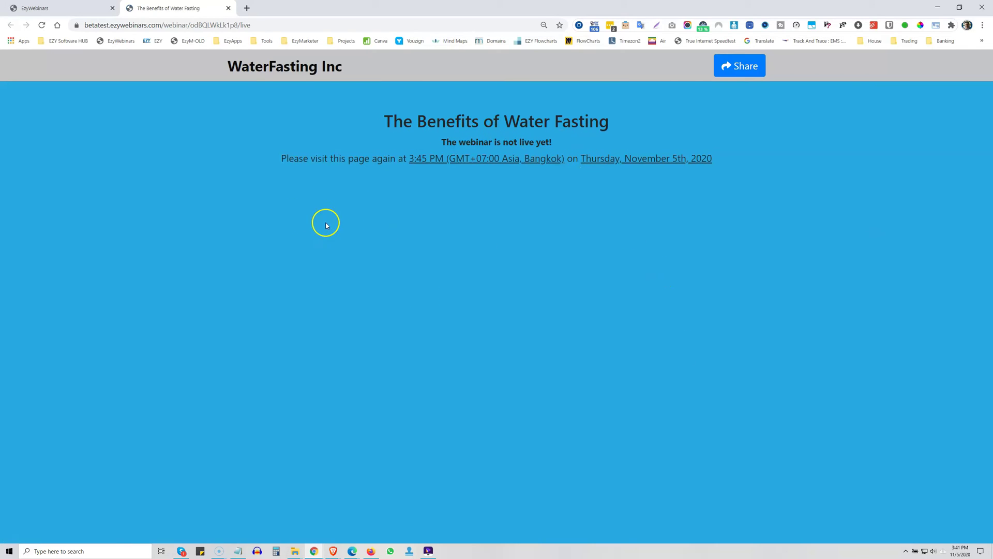
{"action": "left_click", "coordinate": [228, 8]}
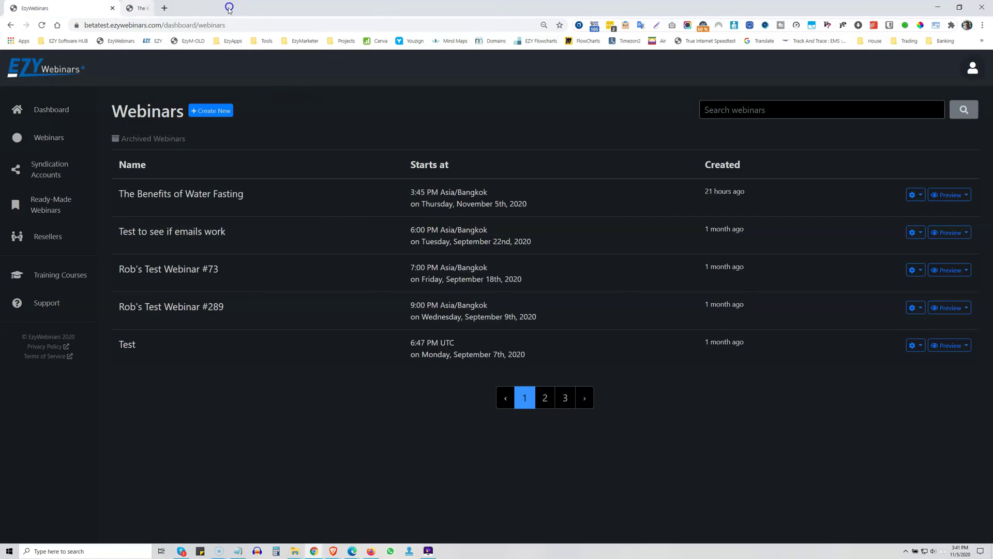
Step: Copy the water fasting webinar's live page link, and preview its replay page before returning to the webinars list
{"action": "left_click", "coordinate": [967, 196]}
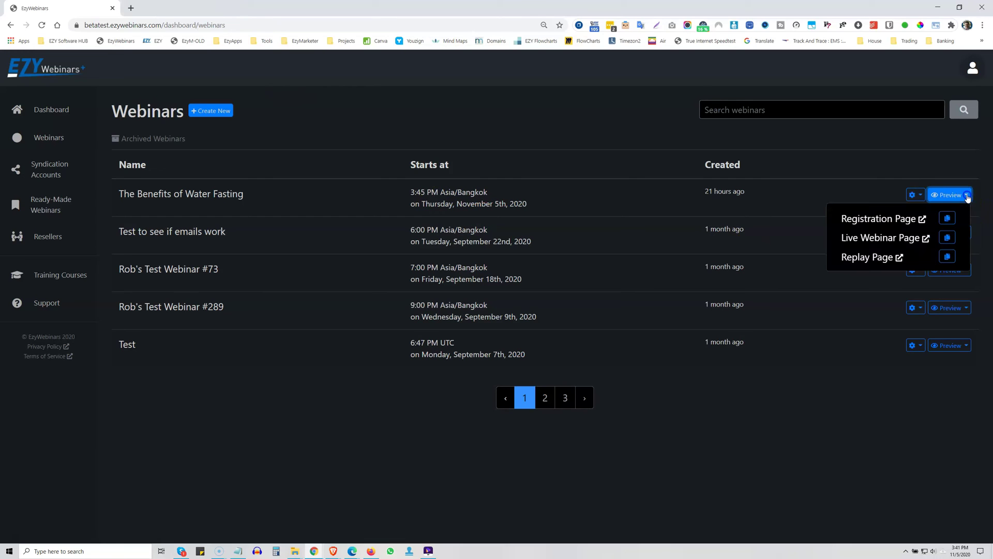
{"action": "left_click", "coordinate": [946, 238]}
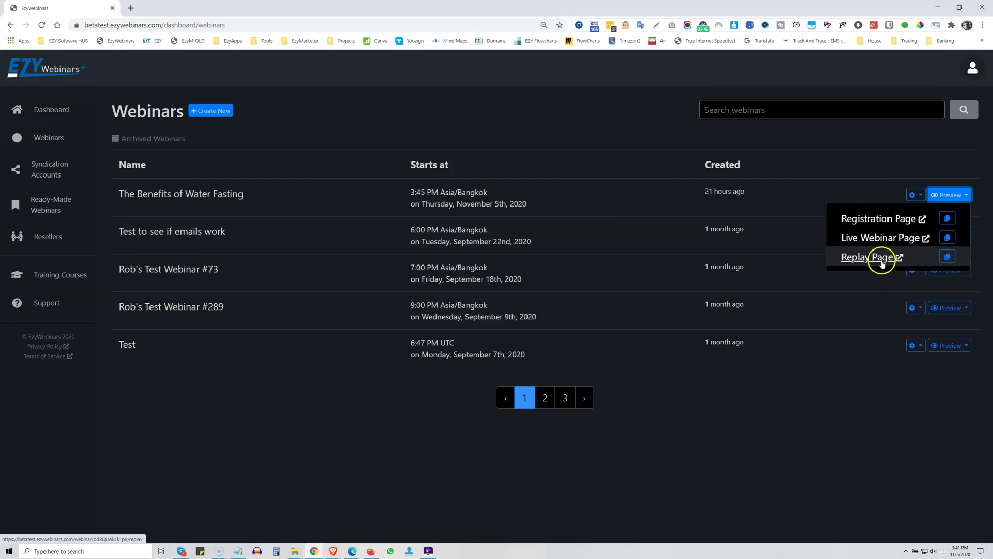
{"action": "left_click", "coordinate": [900, 257]}
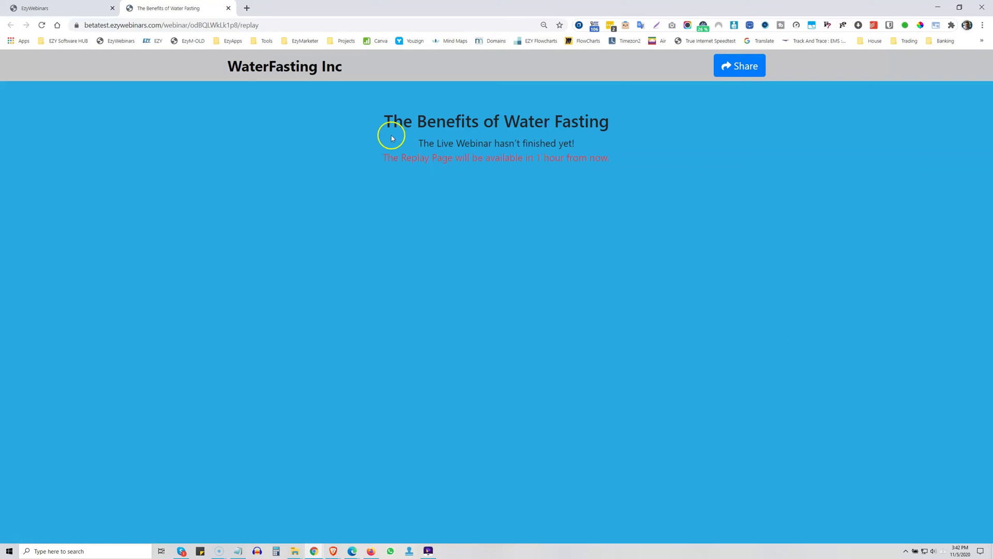
{"action": "left_click", "coordinate": [228, 9]}
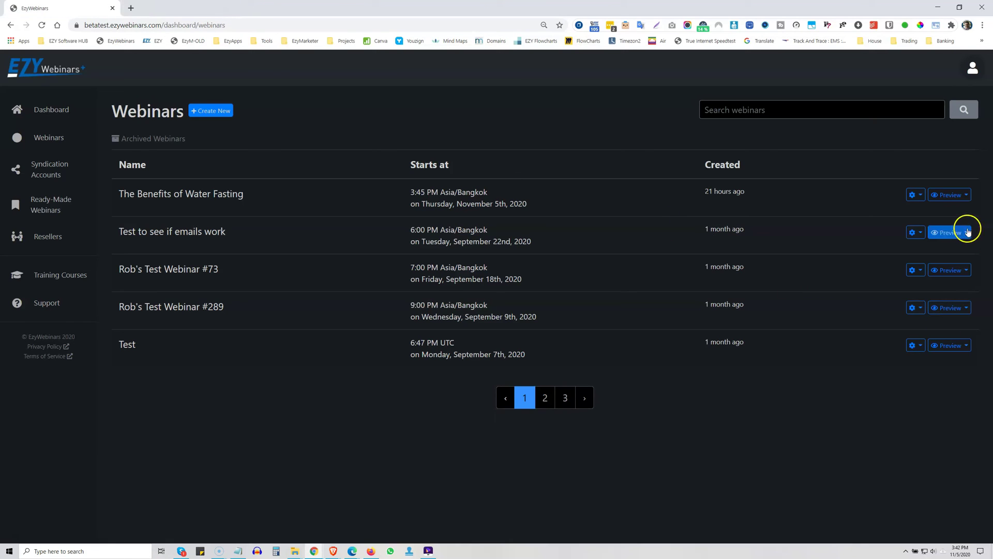
Step: Reopen "The Benefits of Water Fasting" for editing and review its color, offer and archive options without changing anything
{"action": "left_click", "coordinate": [920, 196]}
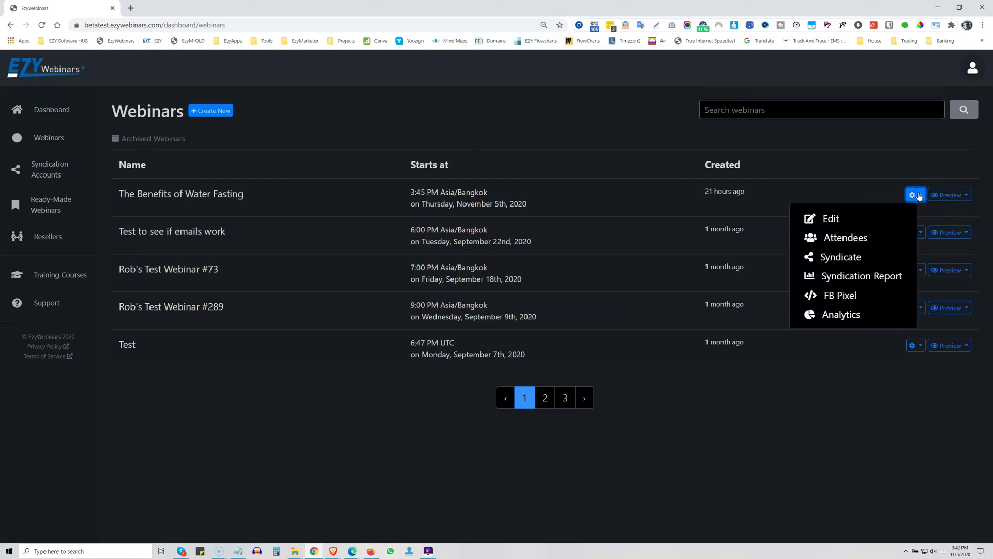
{"action": "left_click", "coordinate": [829, 217]}
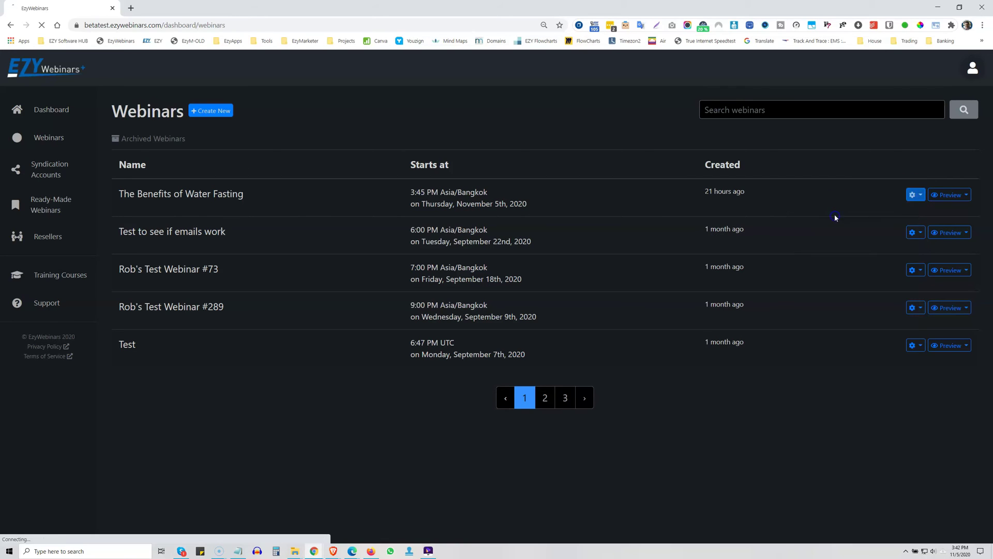
{"action": "scroll", "coordinate": [523, 222], "scroll_direction": "down", "scroll_amount": 14}
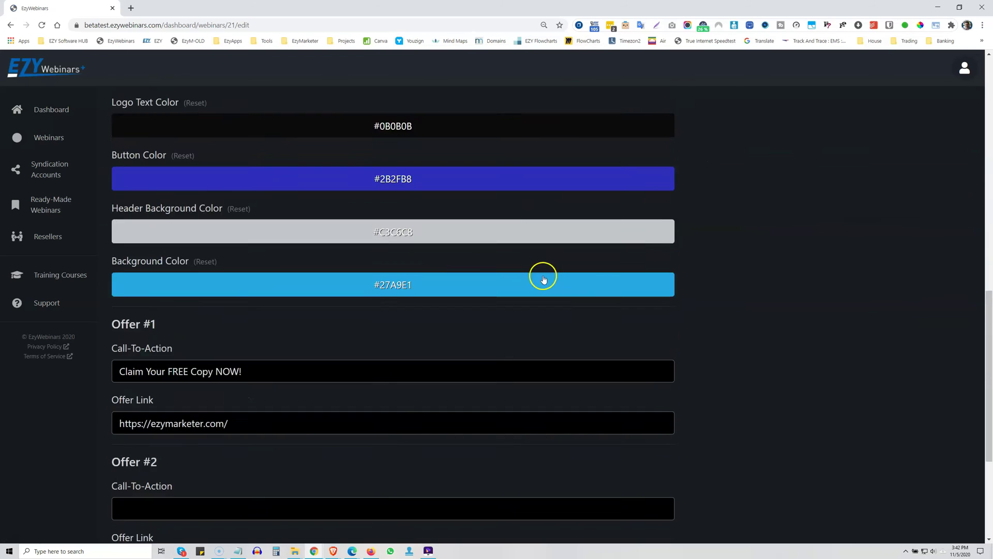
{"action": "scroll", "coordinate": [543, 278], "scroll_direction": "down", "scroll_amount": 4}
{"action": "scroll", "coordinate": [542, 275], "scroll_direction": "up", "scroll_amount": 6}
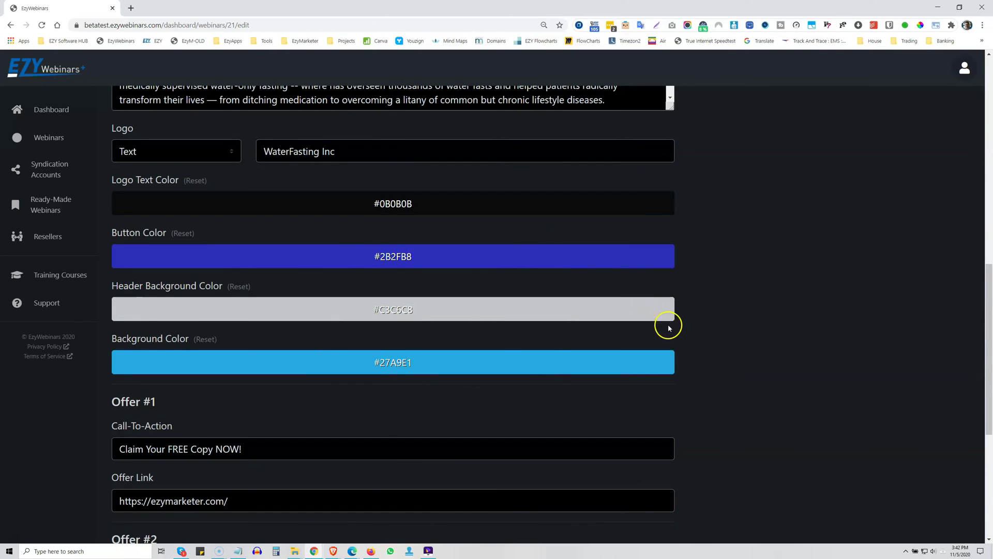
{"action": "scroll", "coordinate": [667, 321], "scroll_direction": "down", "scroll_amount": 6}
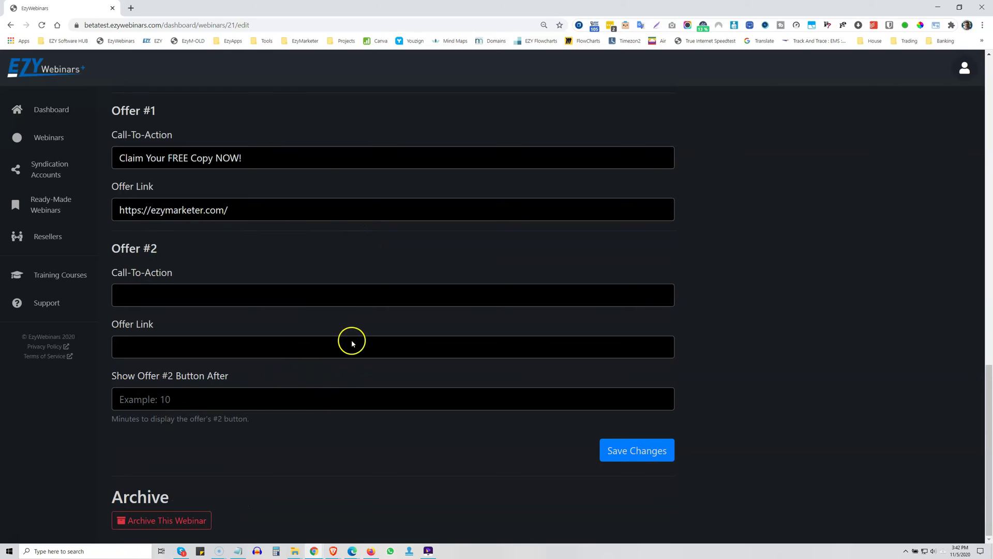
{"action": "scroll", "coordinate": [362, 351], "scroll_direction": "up", "scroll_amount": 5}
{"action": "scroll", "coordinate": [543, 466], "scroll_direction": "down", "scroll_amount": 5}
{"action": "scroll", "coordinate": [544, 427], "scroll_direction": "up", "scroll_amount": 15}
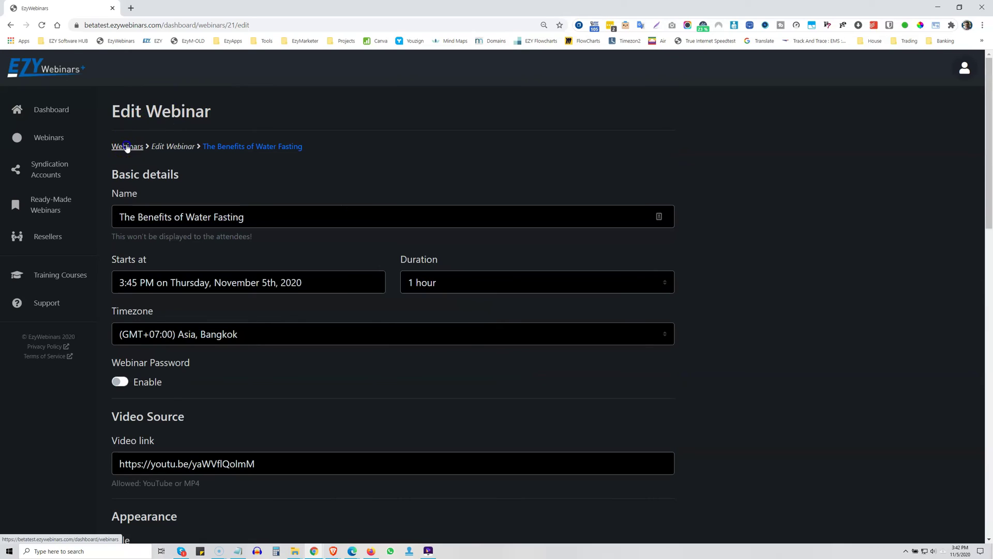
{"action": "left_click", "coordinate": [127, 146]}
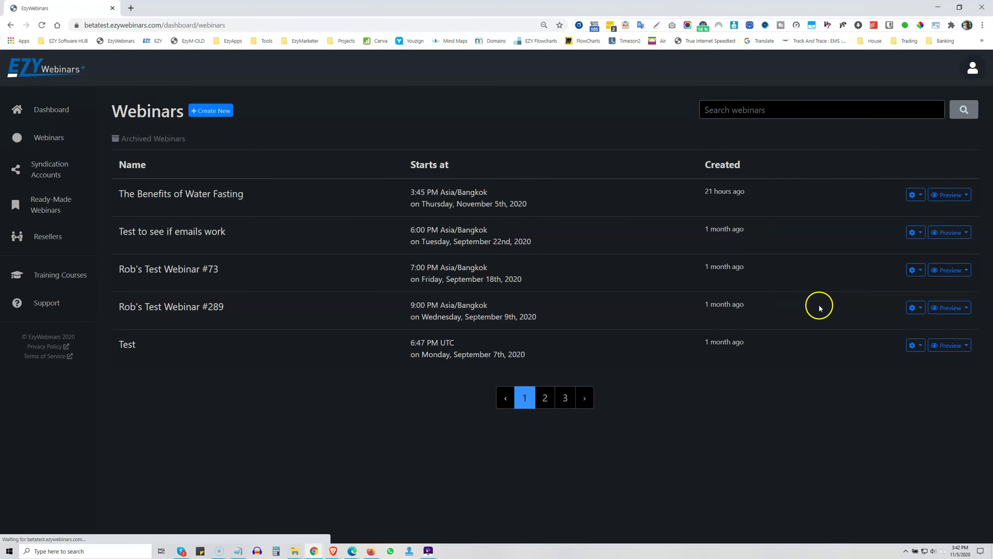
Step: Open the attendees list of "The Benefits of Water Fasting", export all attendees and return to the webinar's entry
{"action": "left_click", "coordinate": [919, 197]}
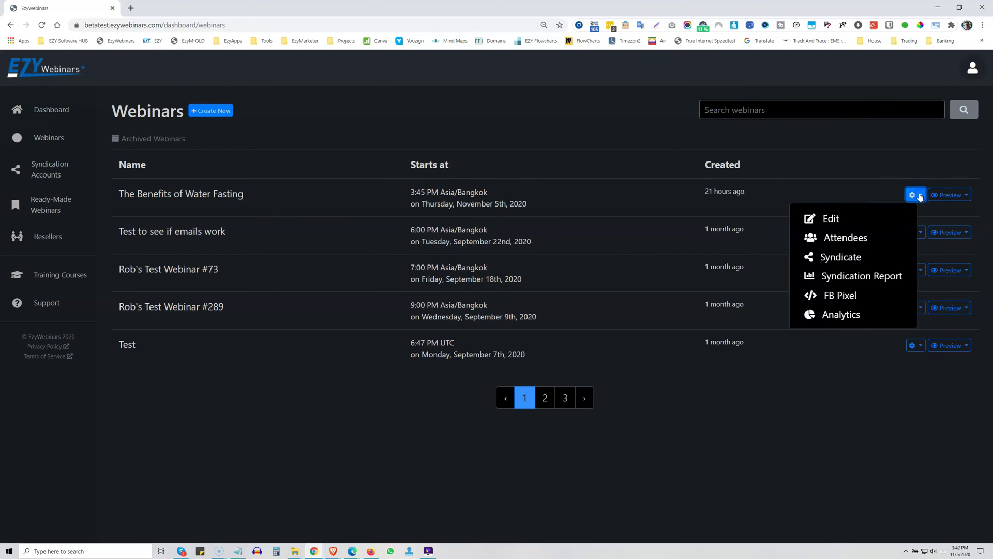
{"action": "left_click", "coordinate": [841, 236]}
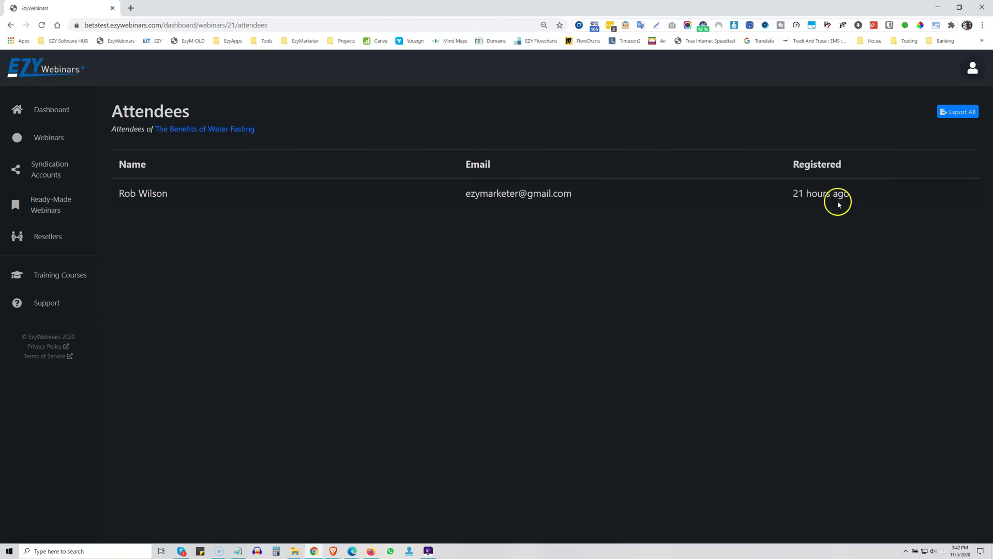
{"action": "left_click", "coordinate": [958, 113]}
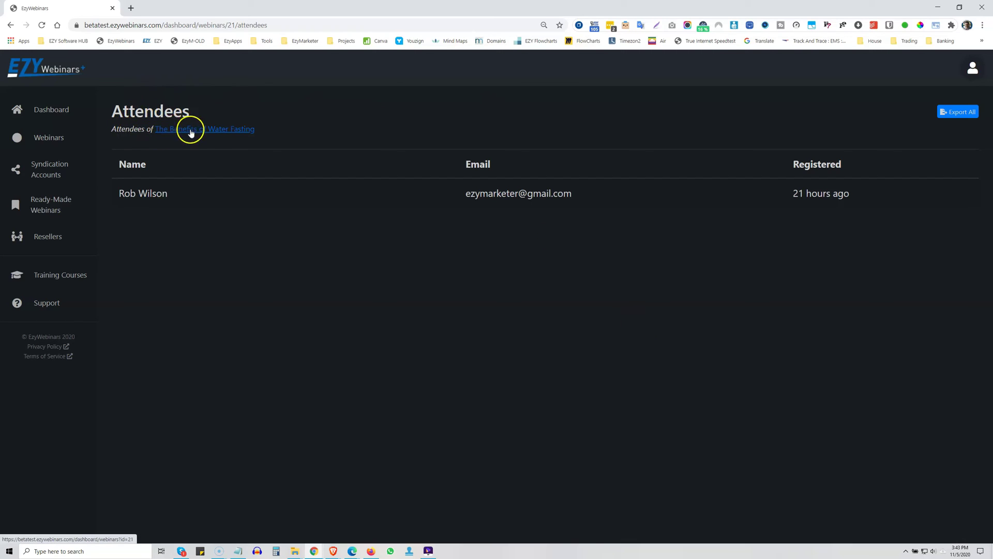
{"action": "left_click", "coordinate": [206, 129]}
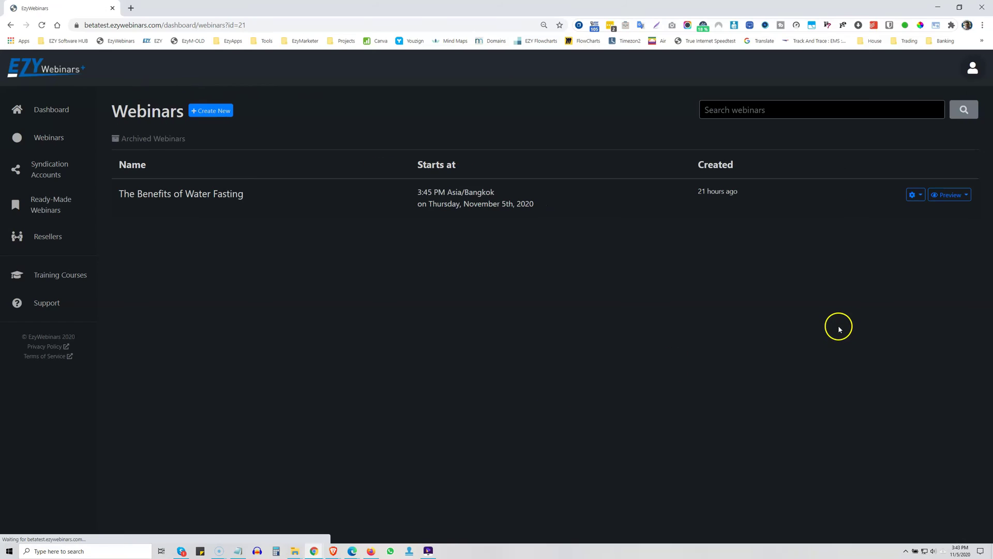
Step: Try to syndicate "The Benefits of Water Fasting" and go back to the full webinars list
{"action": "left_click", "coordinate": [918, 198]}
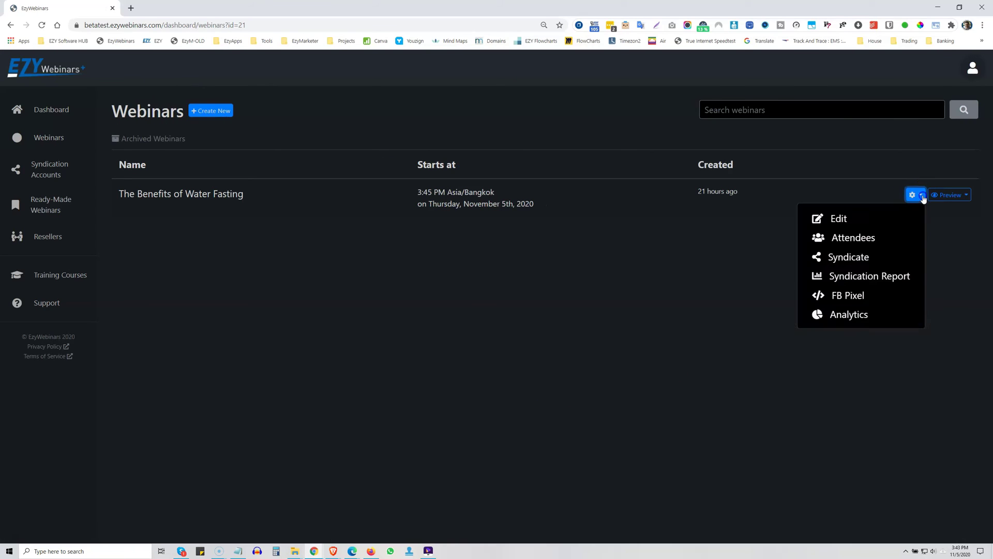
{"action": "left_click", "coordinate": [848, 257]}
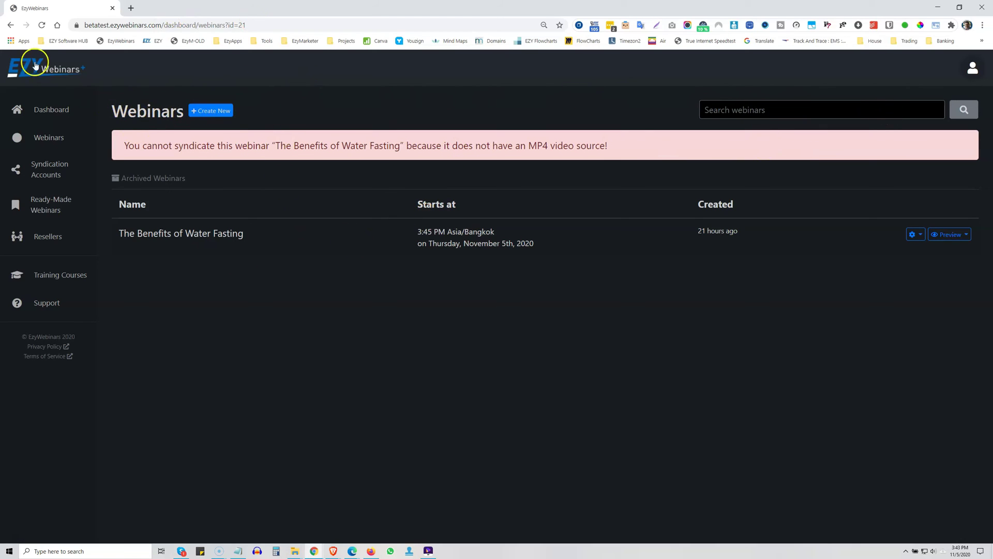
{"action": "left_click", "coordinate": [49, 133]}
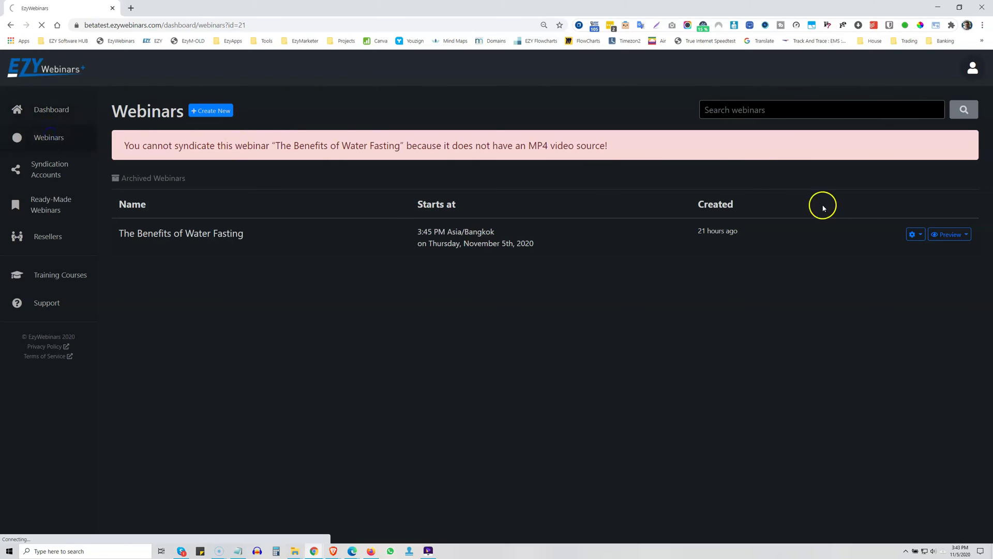
Step: View the syndication report of "The Benefits of Water Fasting" and return to the webinar's entry
{"action": "left_click", "coordinate": [917, 195]}
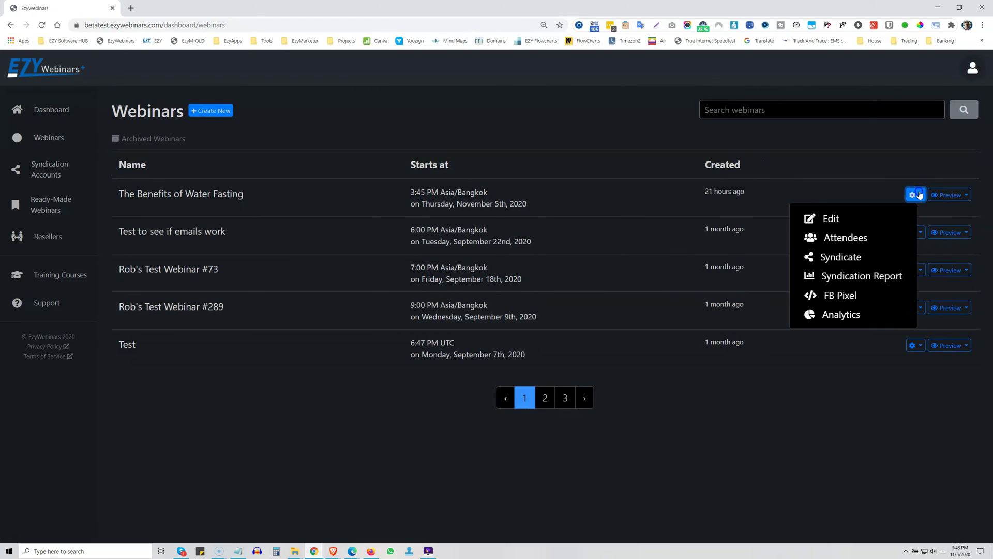
{"action": "left_click", "coordinate": [861, 277]}
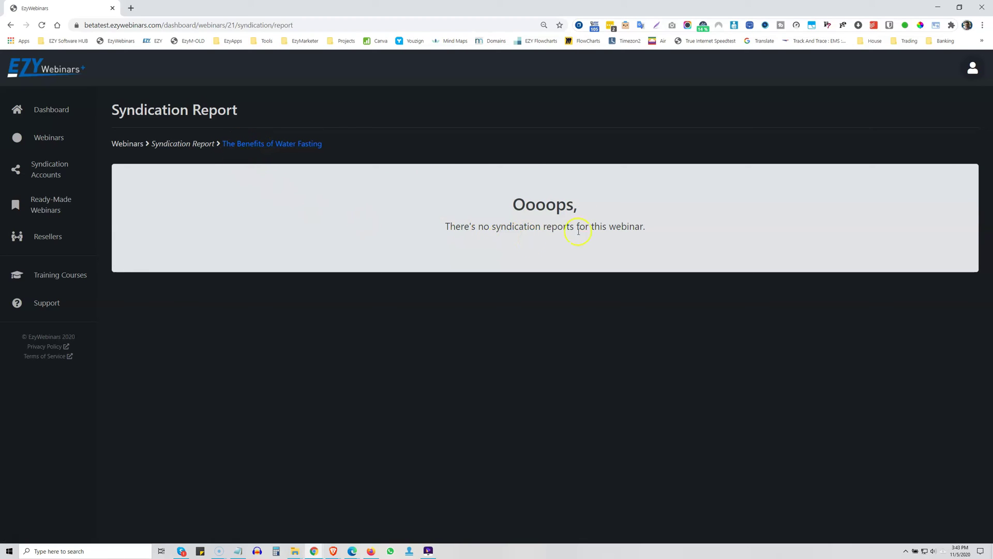
{"action": "left_click", "coordinate": [254, 145]}
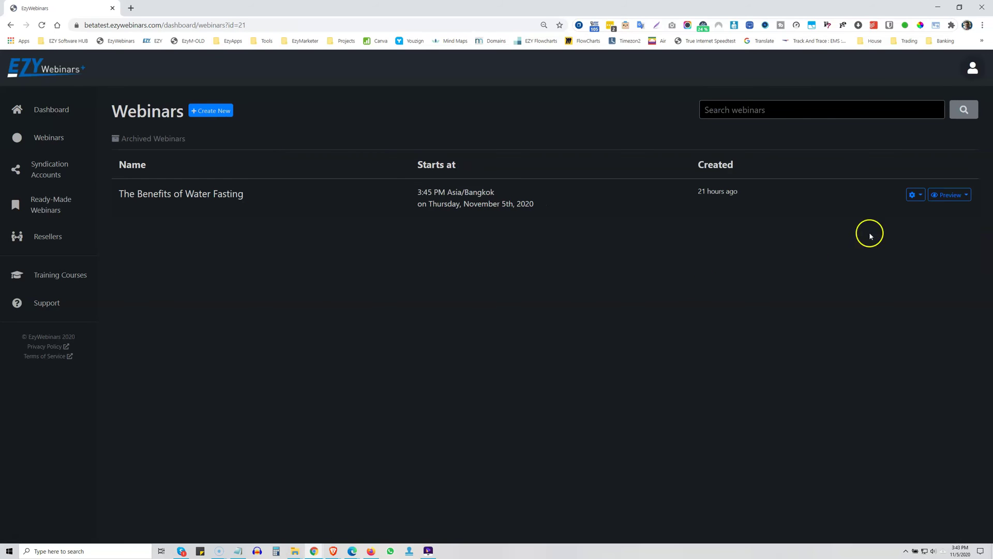
Step: Open the Facebook Pixel tracking details of "The Benefits of Water Fasting" and review the pixel ID and event code fields
{"action": "left_click", "coordinate": [917, 196]}
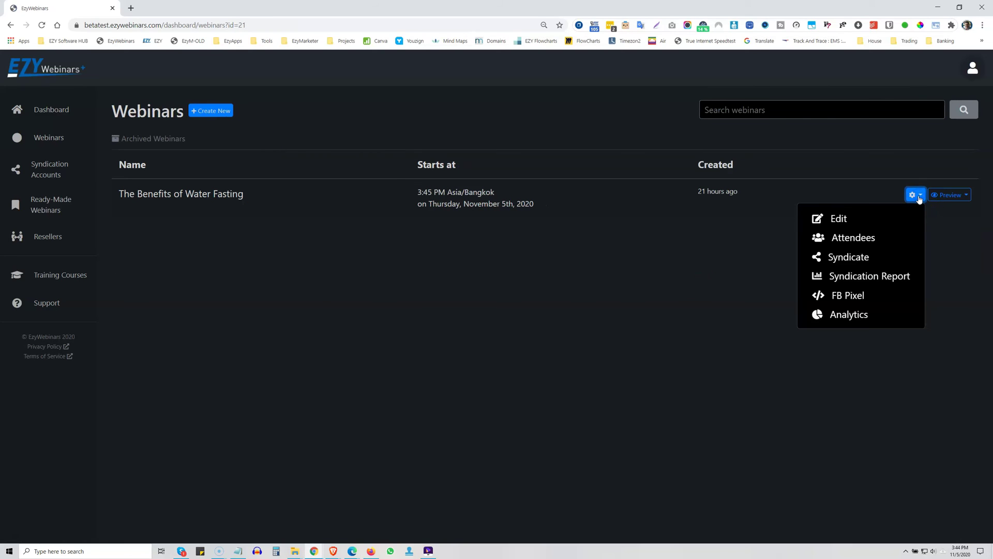
{"action": "left_click", "coordinate": [853, 296]}
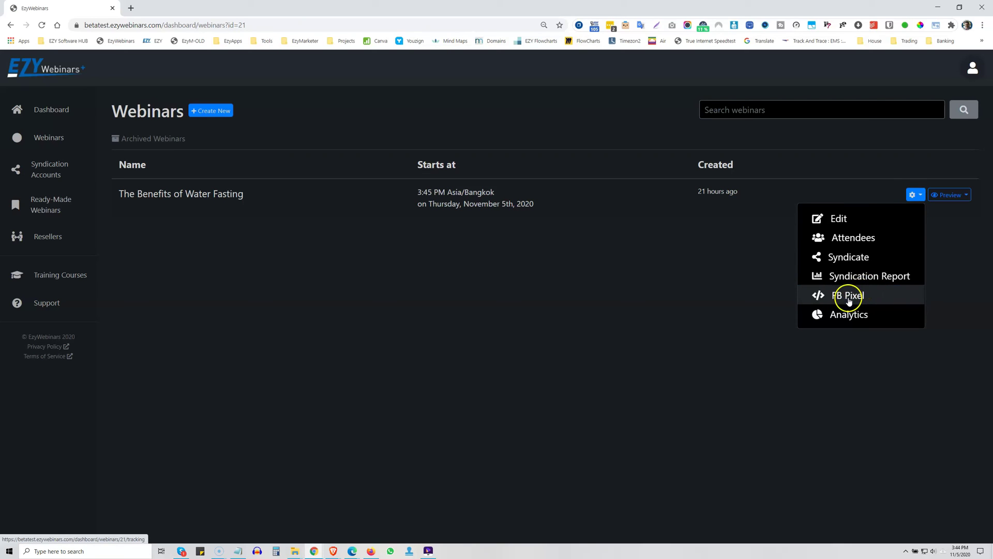
{"action": "left_click", "coordinate": [848, 298]}
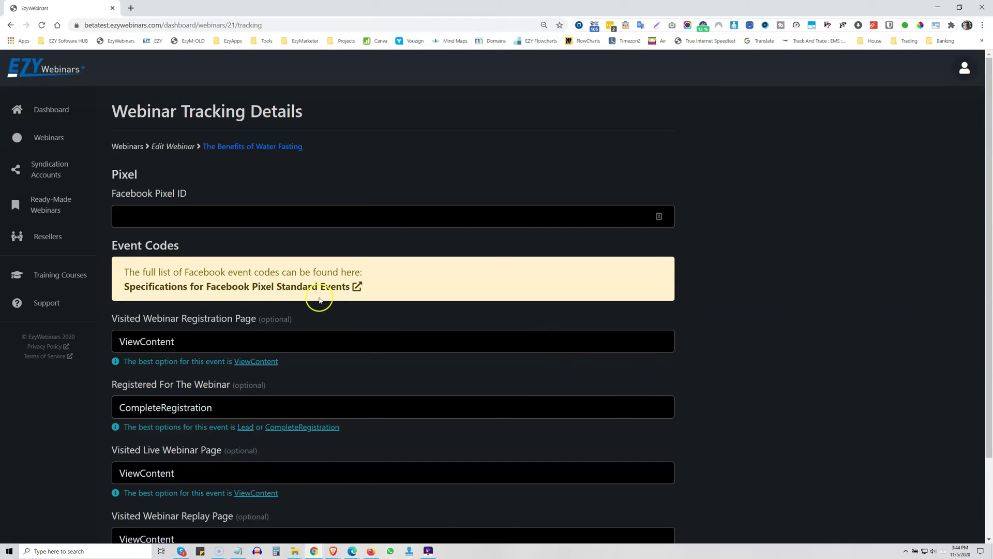
{"action": "scroll", "coordinate": [289, 315], "scroll_direction": "down", "scroll_amount": 2}
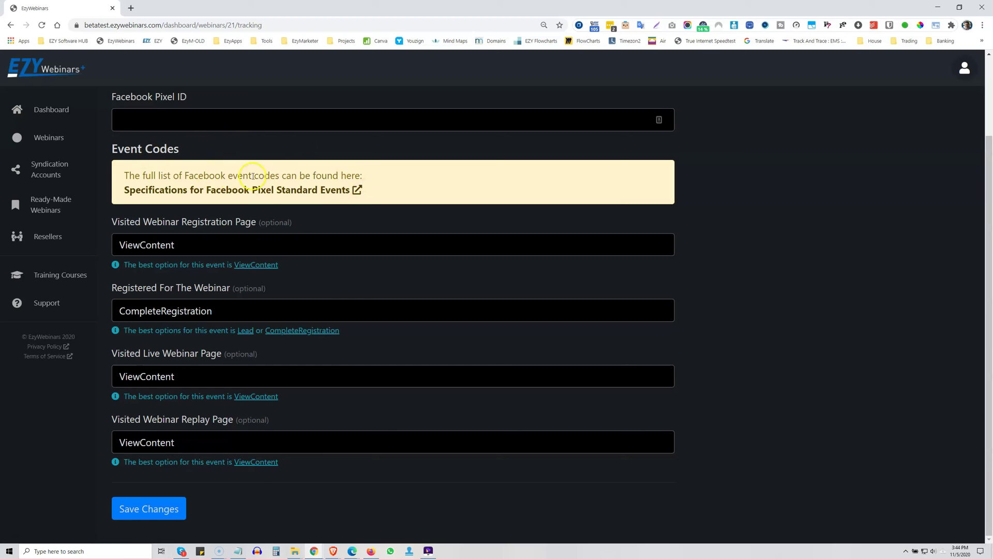
{"action": "scroll", "coordinate": [282, 177], "scroll_direction": "up", "scroll_amount": 2}
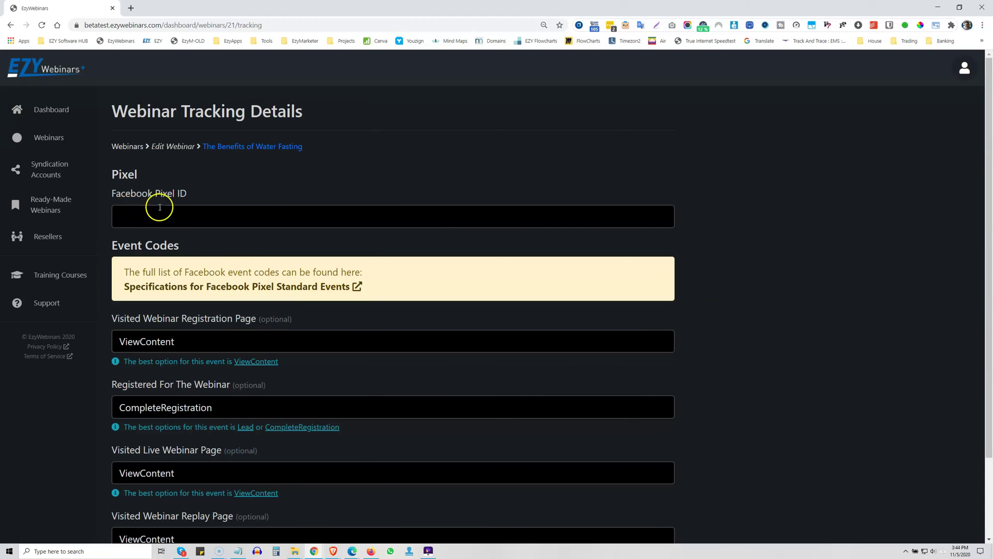
Step: Check the webinar's event code fields down to the replay page event and return to the webinars list
{"action": "scroll", "coordinate": [175, 207], "scroll_direction": "down", "scroll_amount": 2}
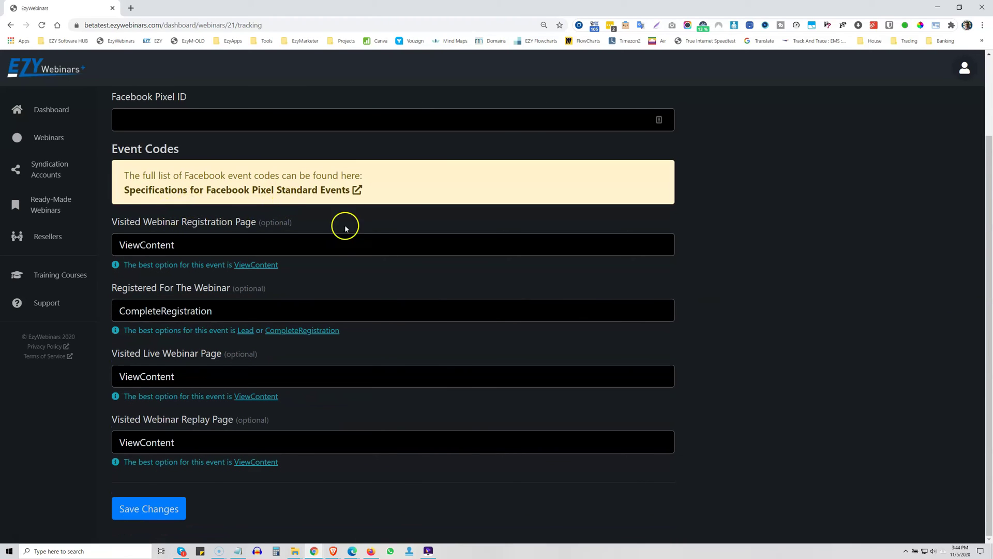
{"action": "scroll", "coordinate": [471, 384], "scroll_direction": "up", "scroll_amount": 2}
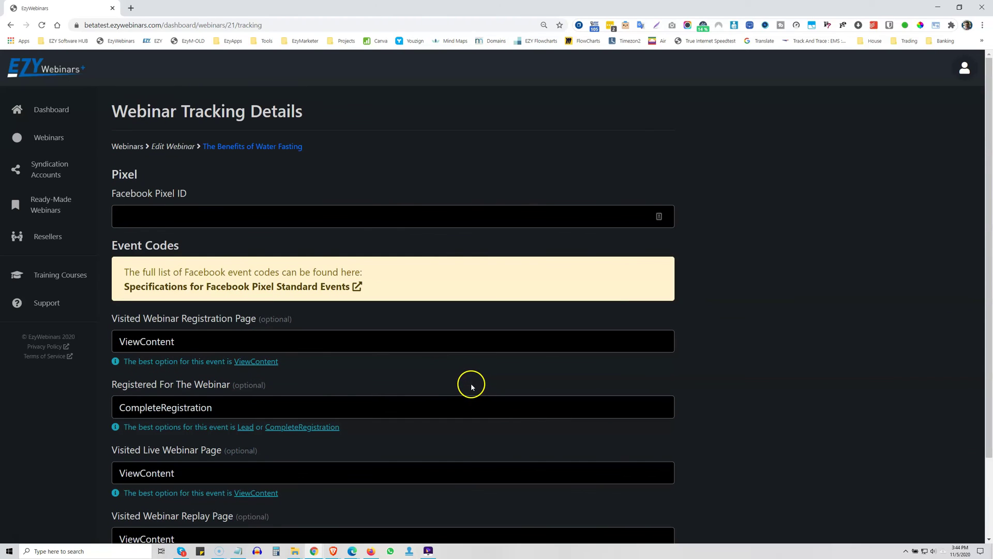
{"action": "left_click", "coordinate": [132, 146]}
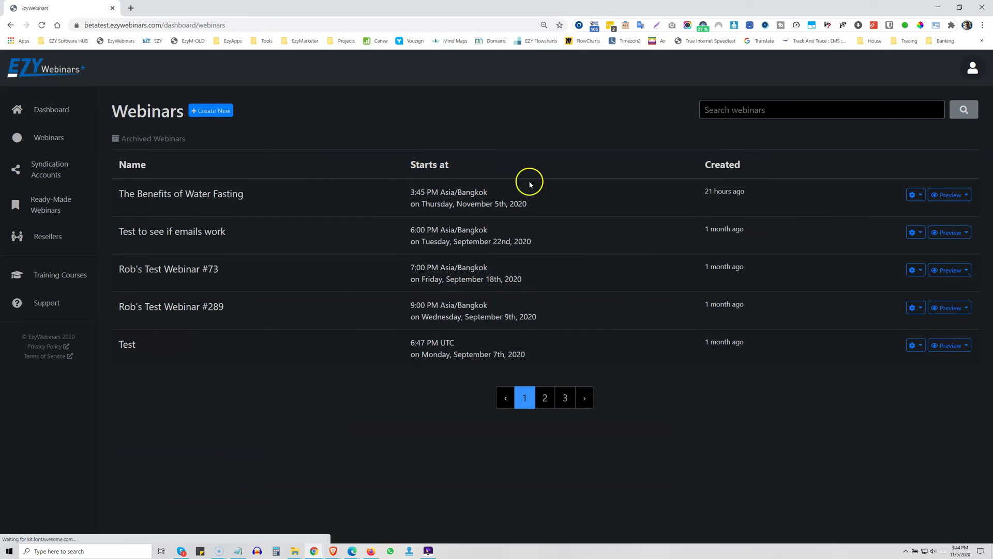
Step: View today's analytics for "The Benefits of Water Fasting" and return to the webinars list
{"action": "left_click", "coordinate": [919, 196]}
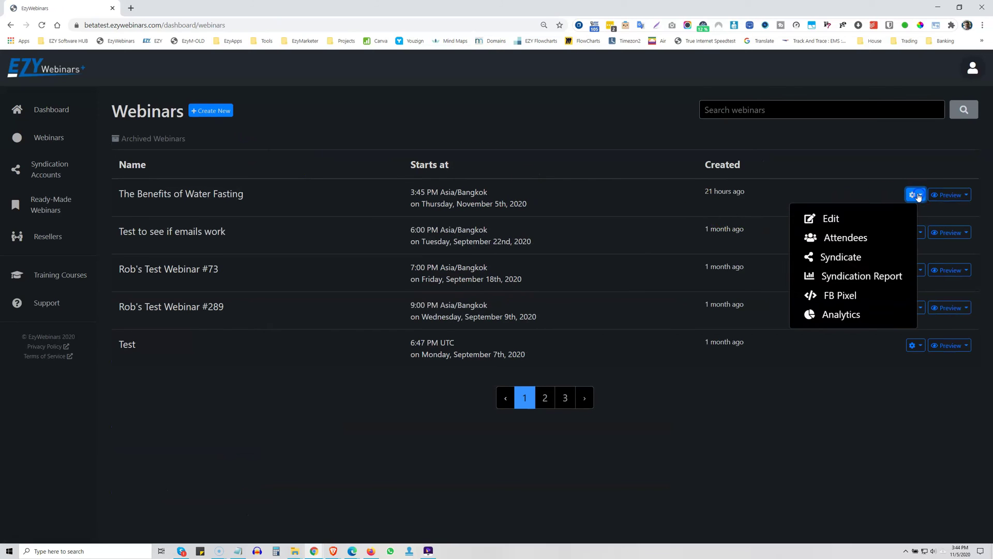
{"action": "left_click", "coordinate": [833, 314]}
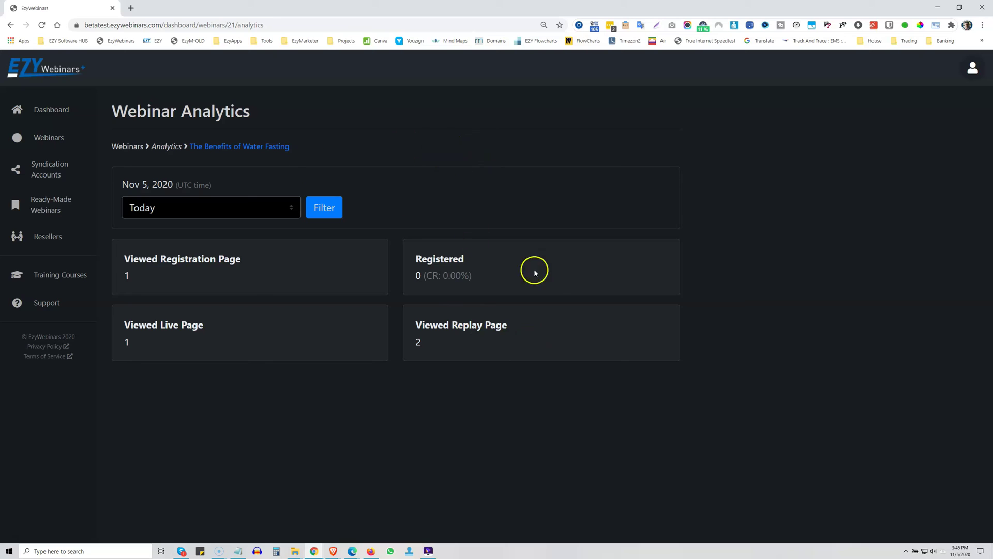
{"action": "left_click", "coordinate": [130, 146]}
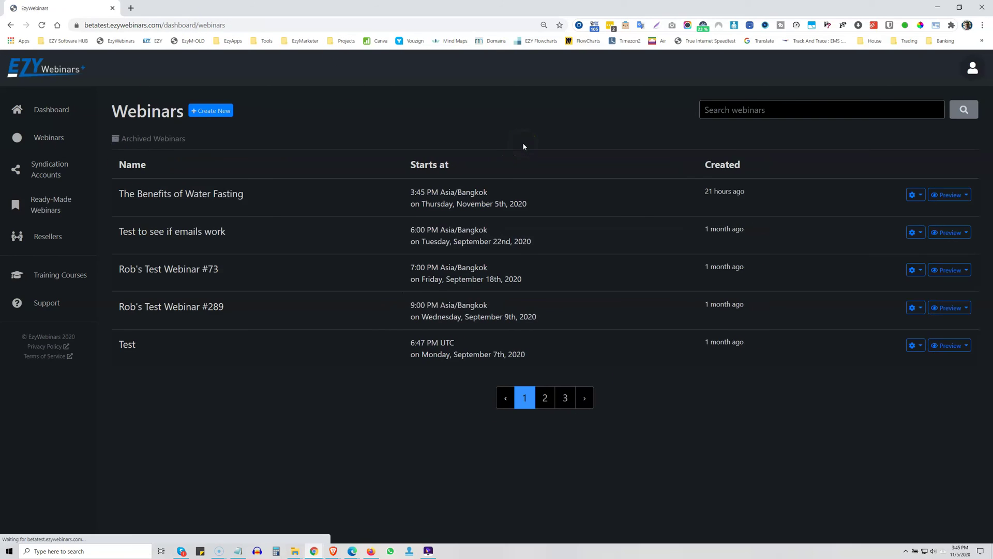
Step: Preview the registration page of "The Benefits of Water Fasting" and close it
{"action": "left_click", "coordinate": [966, 195]}
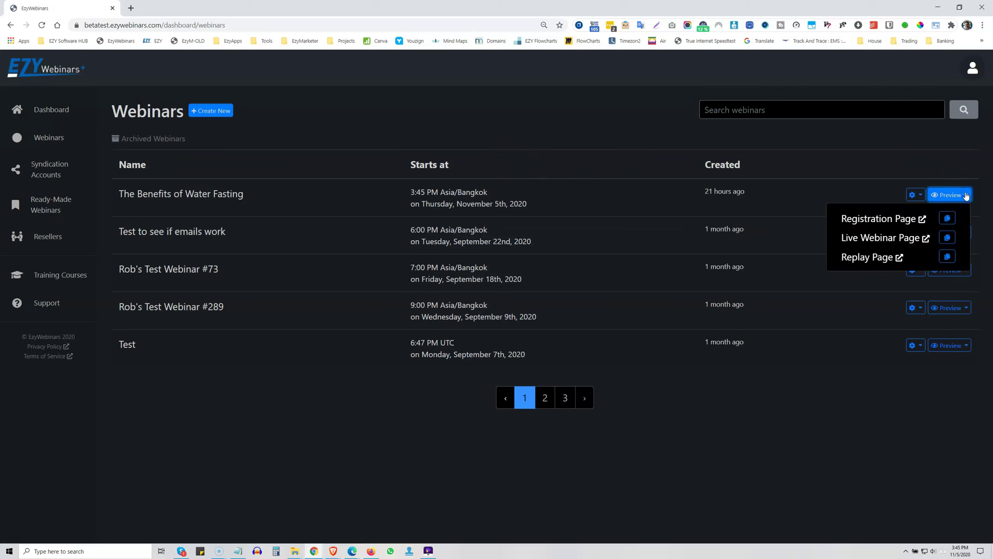
{"action": "left_click", "coordinate": [875, 220]}
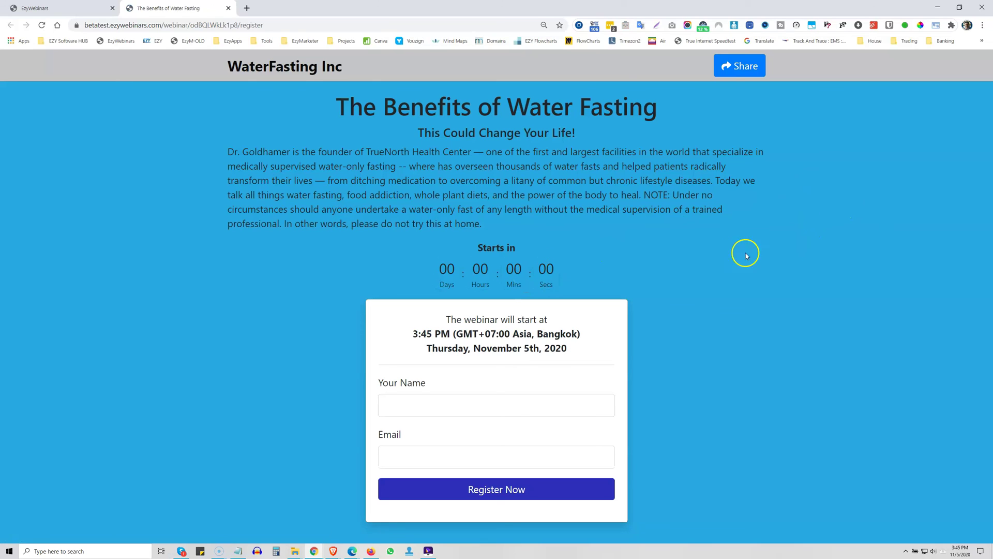
{"action": "left_click", "coordinate": [228, 8]}
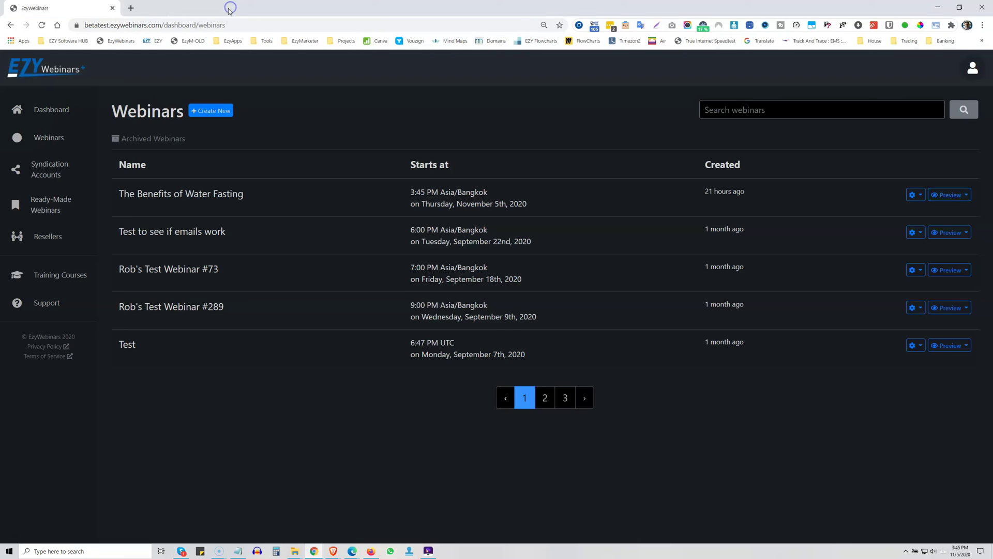
Step: Preview the live webinar page of "The Benefits of Water Fasting" and pause its video
{"action": "left_click", "coordinate": [950, 196]}
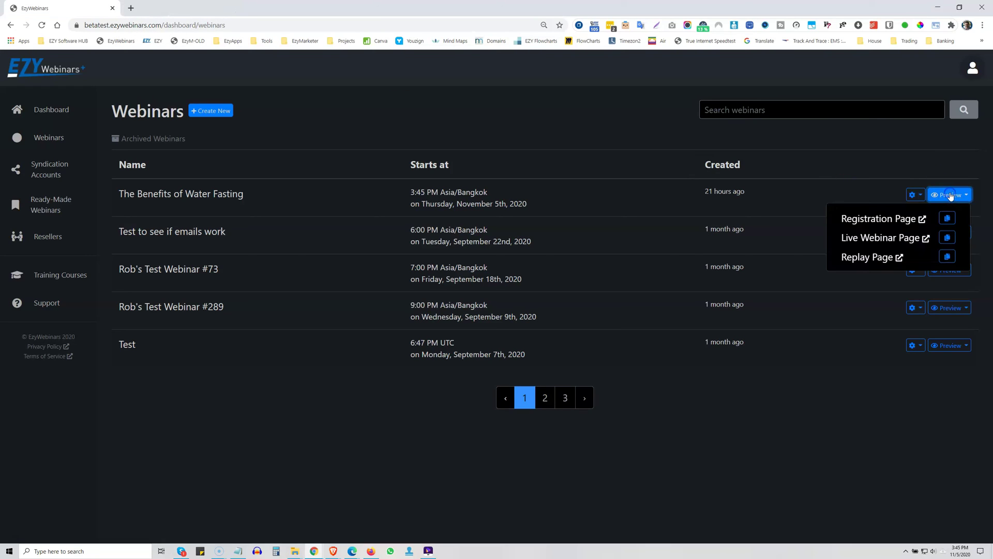
{"action": "left_click", "coordinate": [868, 238]}
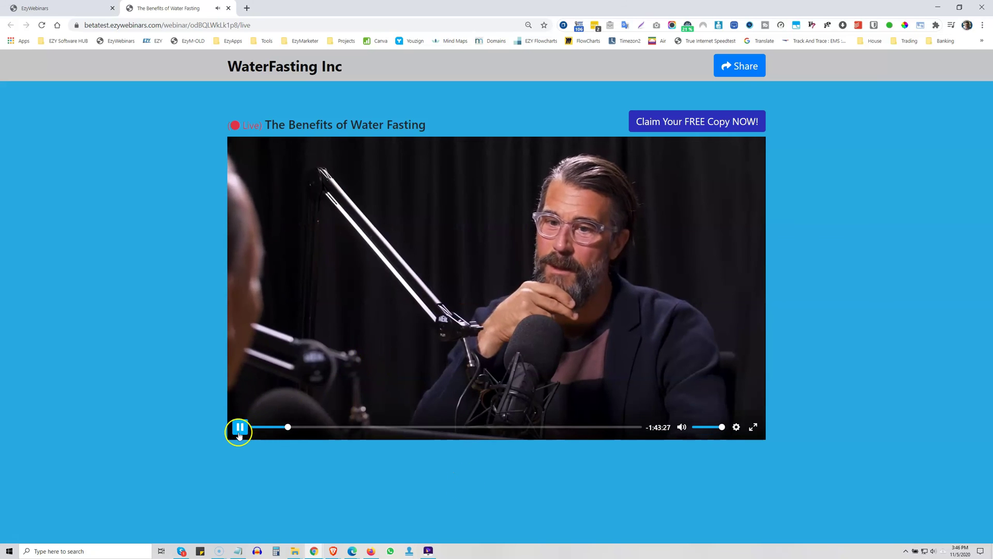
{"action": "left_click", "coordinate": [240, 428]}
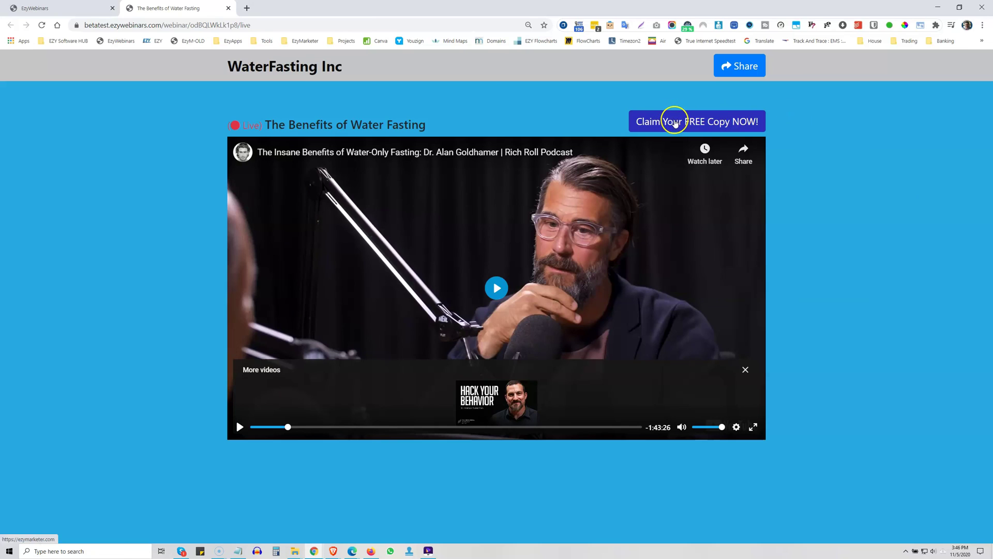
Step: Check the live page's "Claim Your FREE Copy NOW!" link and its webinar sharing options, closing each one
{"action": "left_click", "coordinate": [675, 122]}
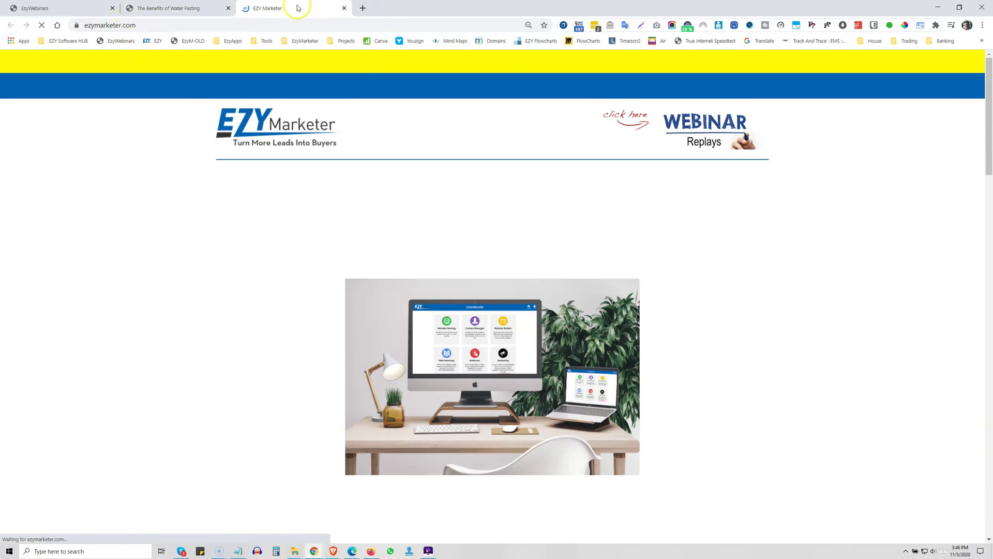
{"action": "left_click", "coordinate": [345, 9]}
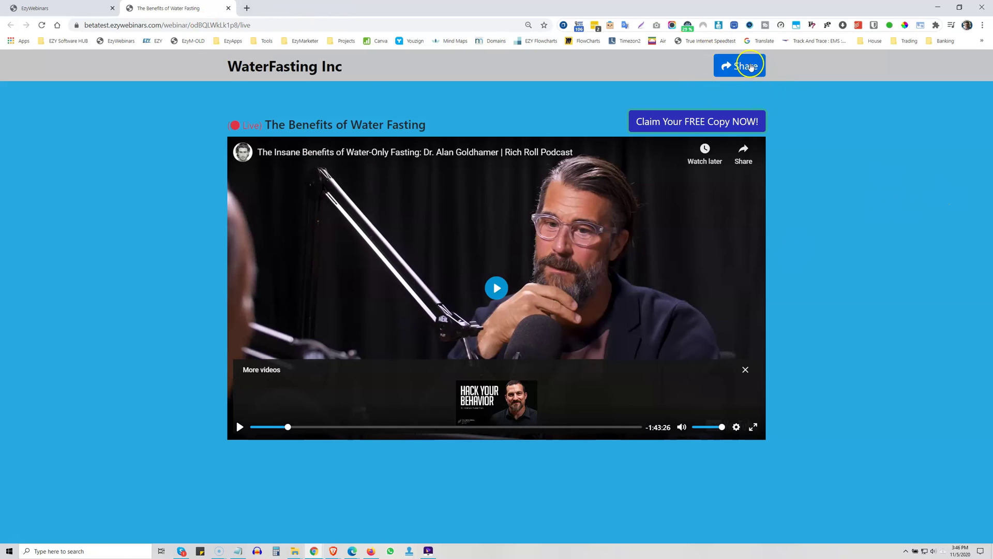
{"action": "left_click", "coordinate": [749, 65]}
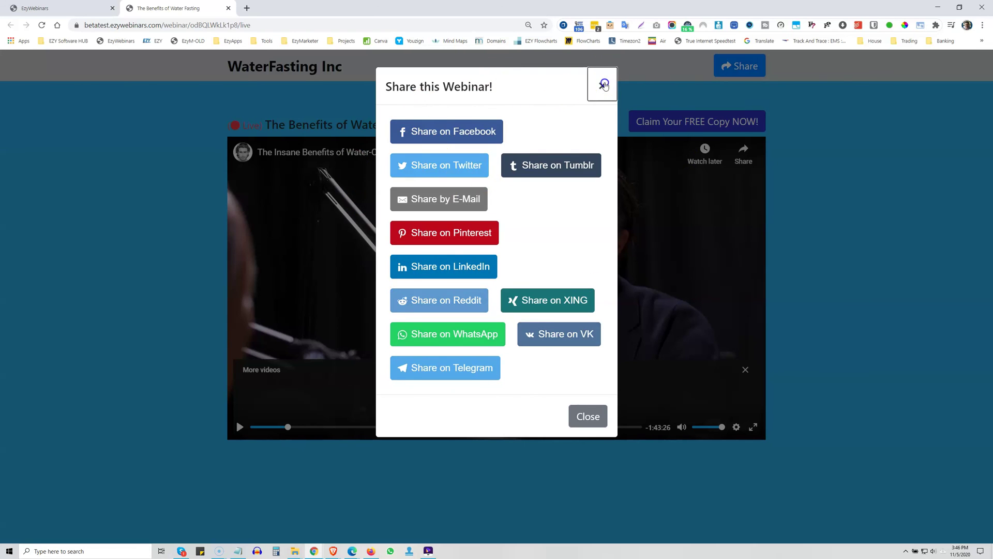
{"action": "left_click", "coordinate": [602, 86]}
Step: Open the replay page preview of "The Benefits of Water Fasting", pause the live page's video and return to the webinars list
{"action": "left_click", "coordinate": [53, 12]}
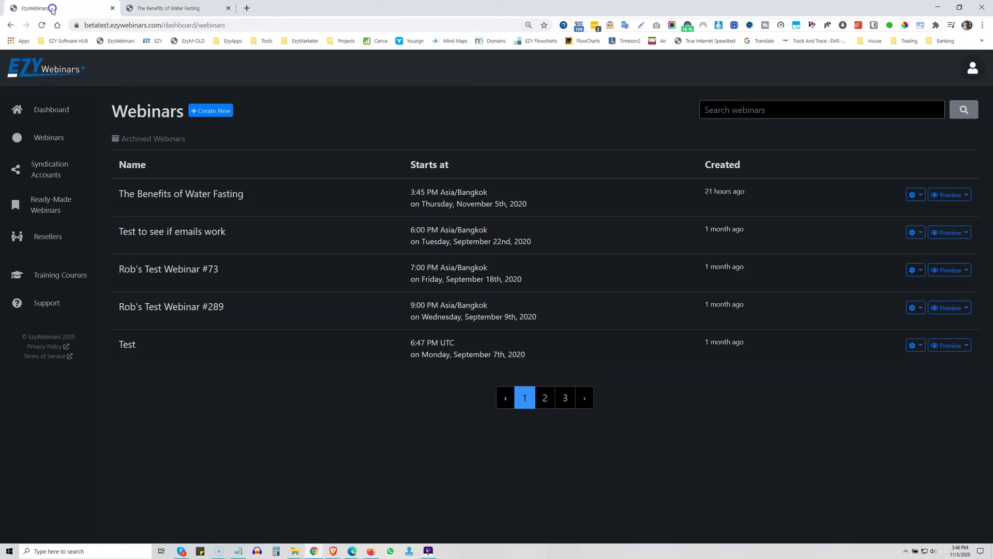
{"action": "left_click", "coordinate": [967, 196]}
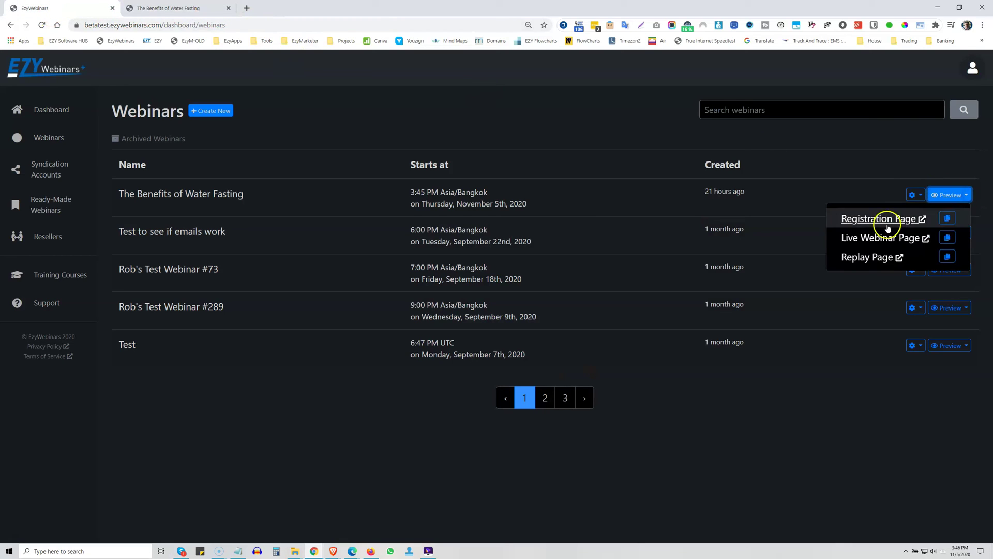
{"action": "left_click", "coordinate": [867, 257]}
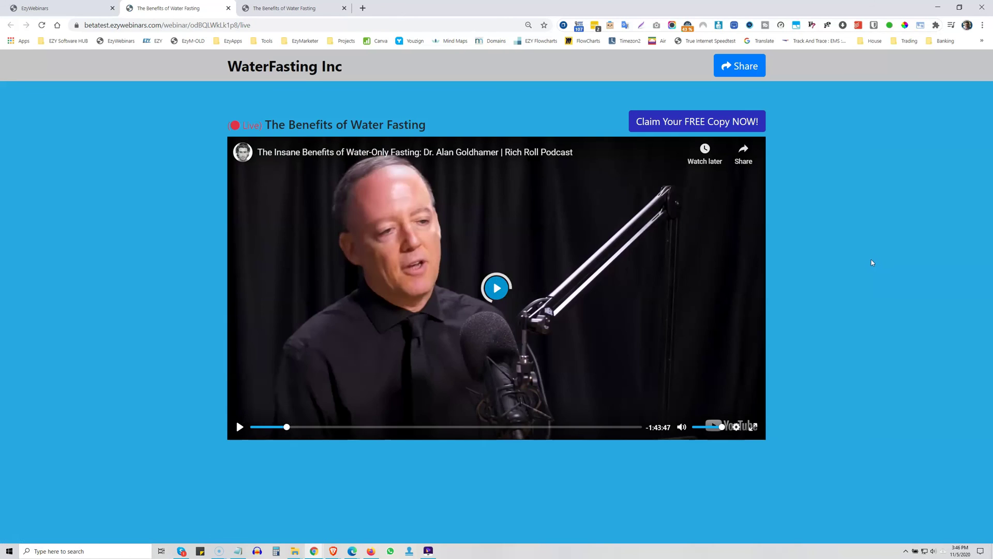
{"action": "left_click", "coordinate": [878, 263]}
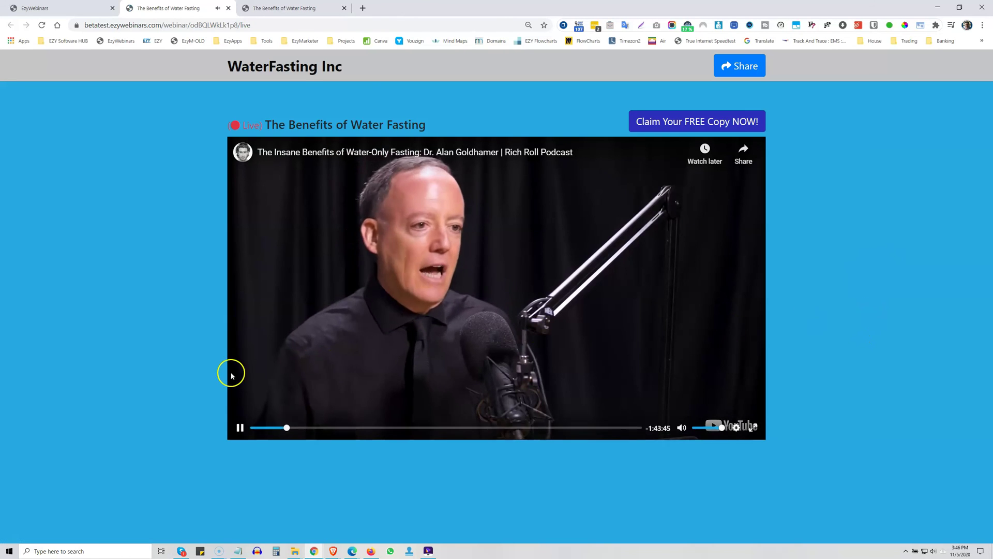
{"action": "left_click", "coordinate": [239, 436]}
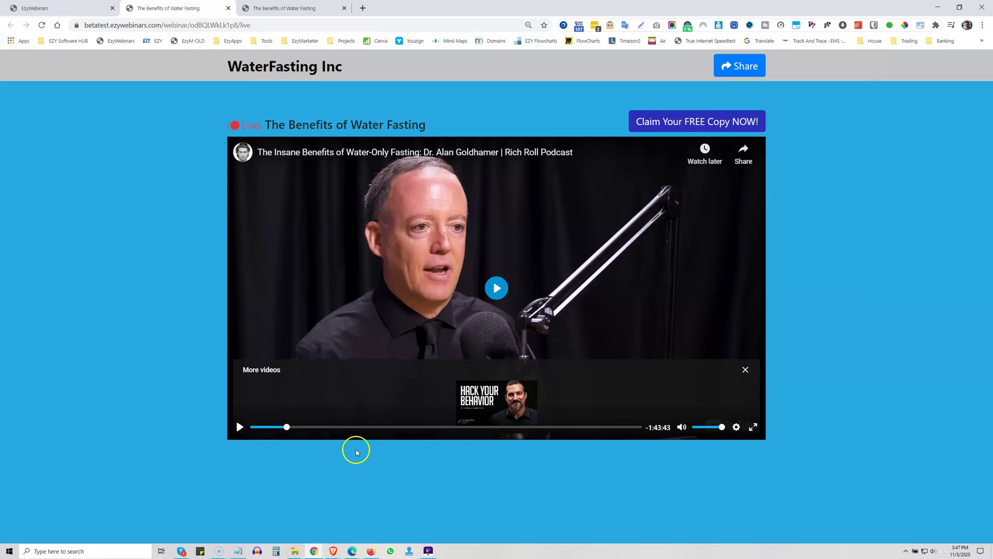
{"action": "left_click", "coordinate": [57, 9]}
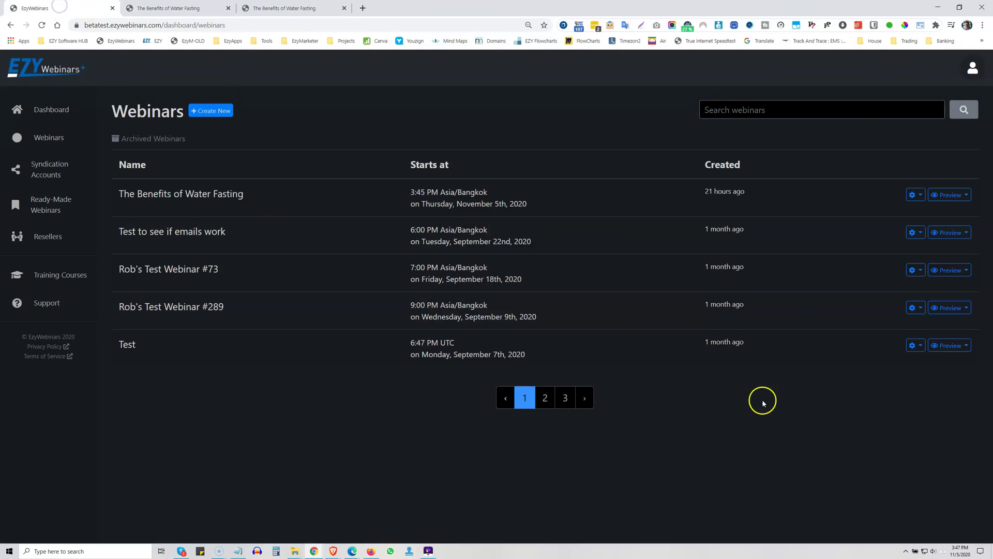